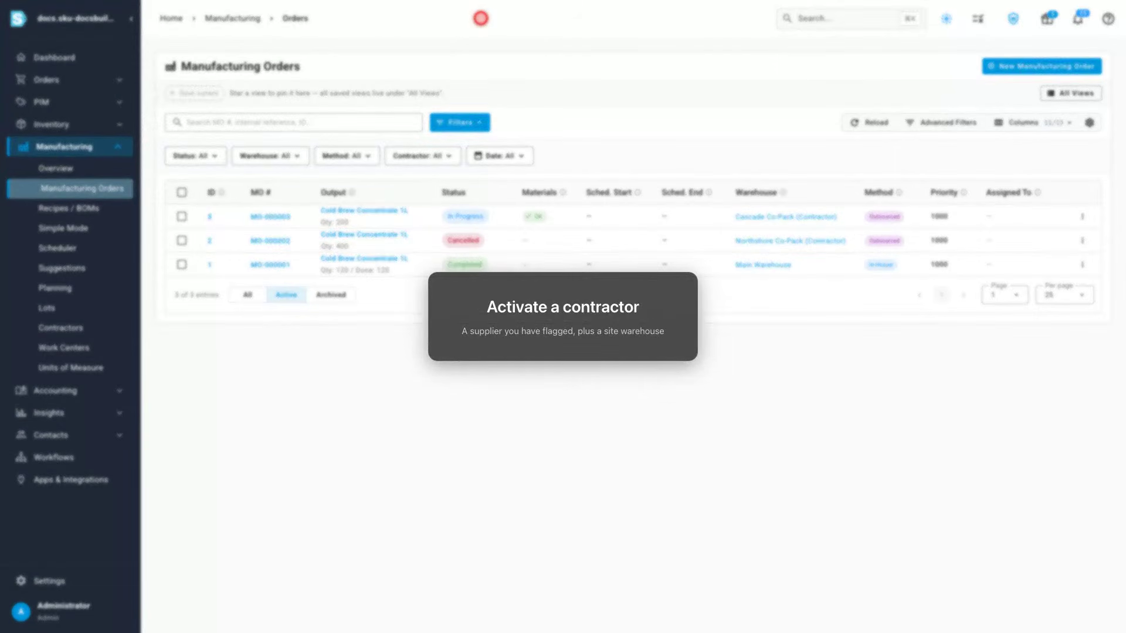
# Step: Activate the supplier Harbor Fill Works as a manufacturing contractor, leaving the site warehouse name auto-generated
pyautogui.click(66, 328)
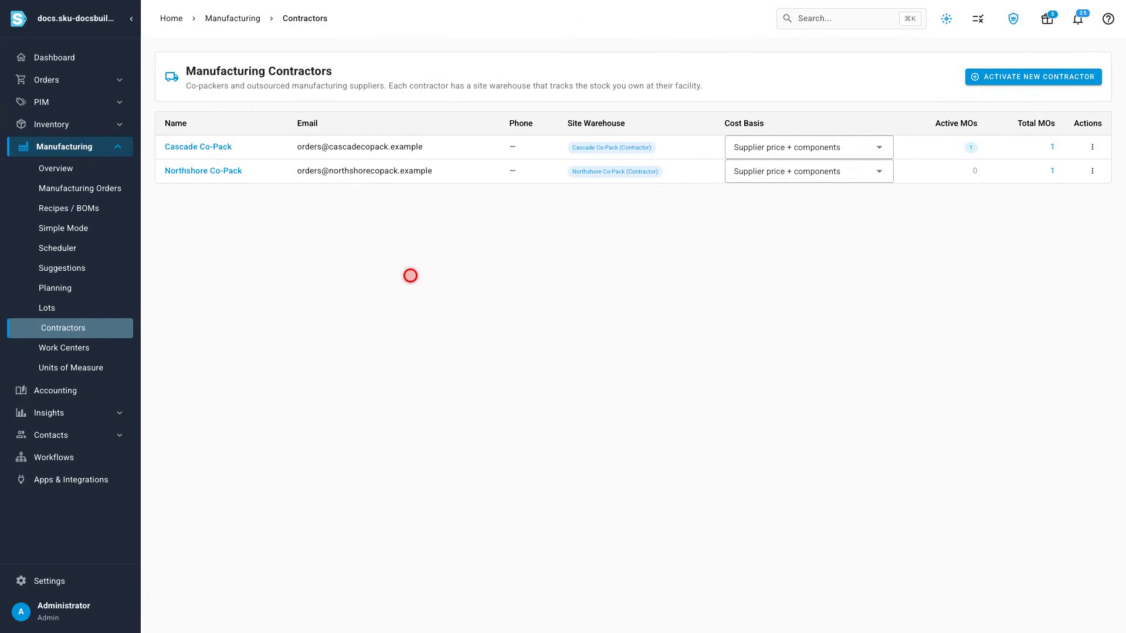
pyautogui.click(1029, 77)
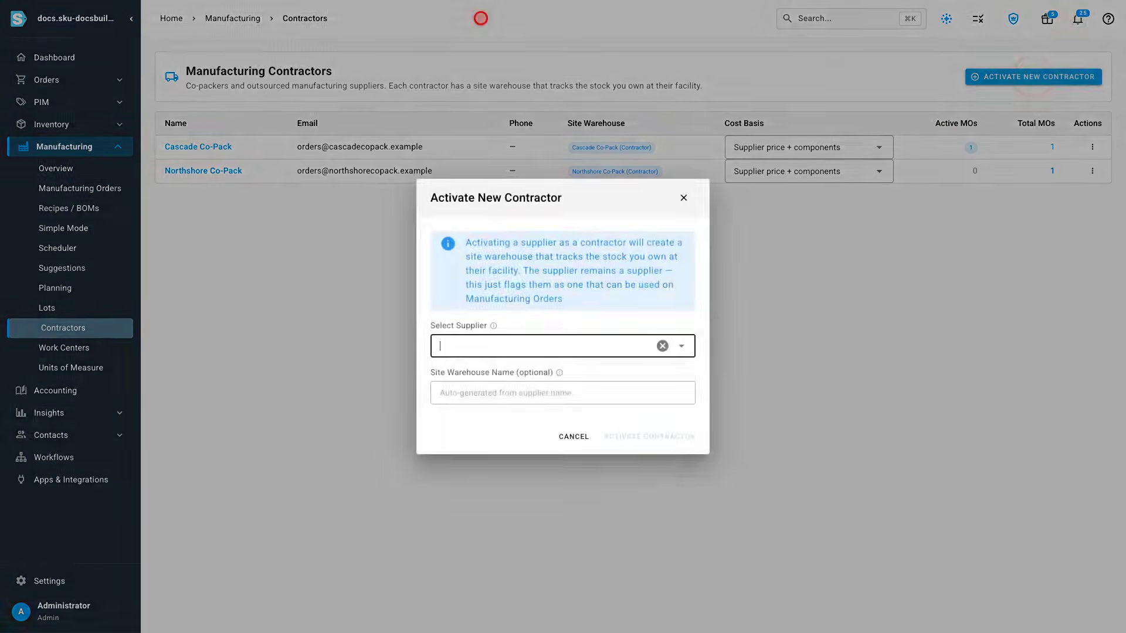
pyautogui.click(563, 346)
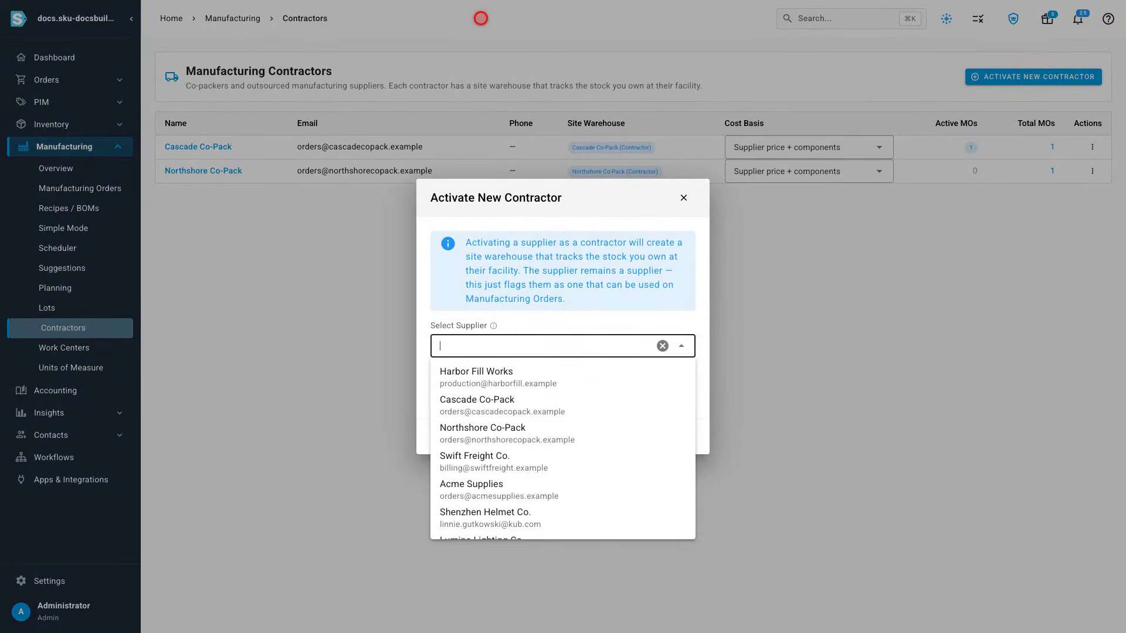
pyautogui.click(563, 377)
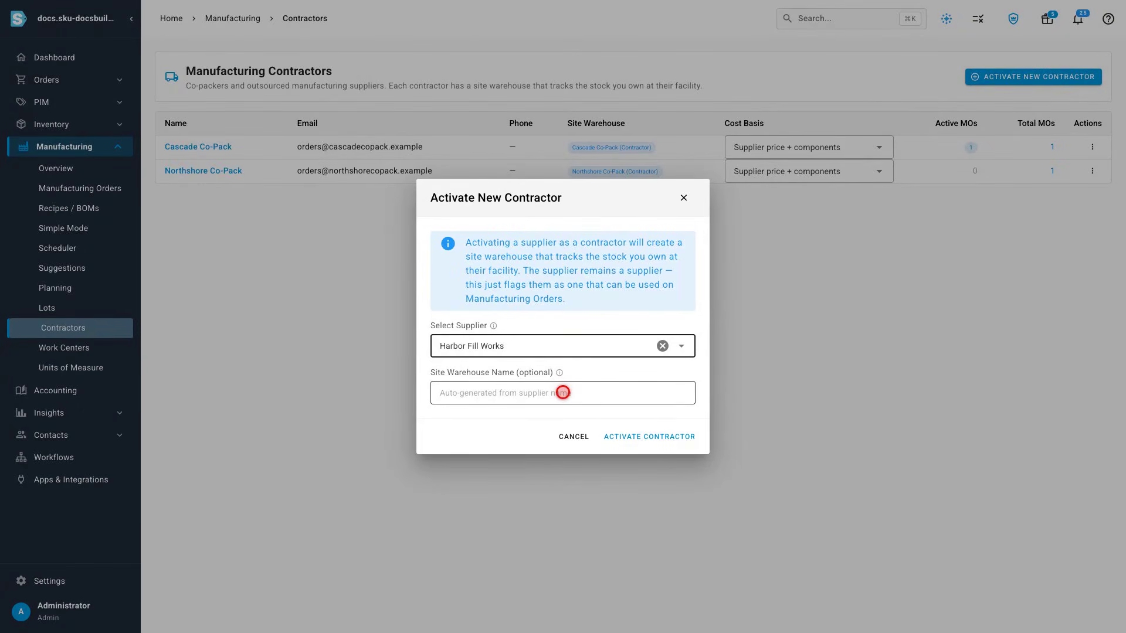
pyautogui.click(649, 437)
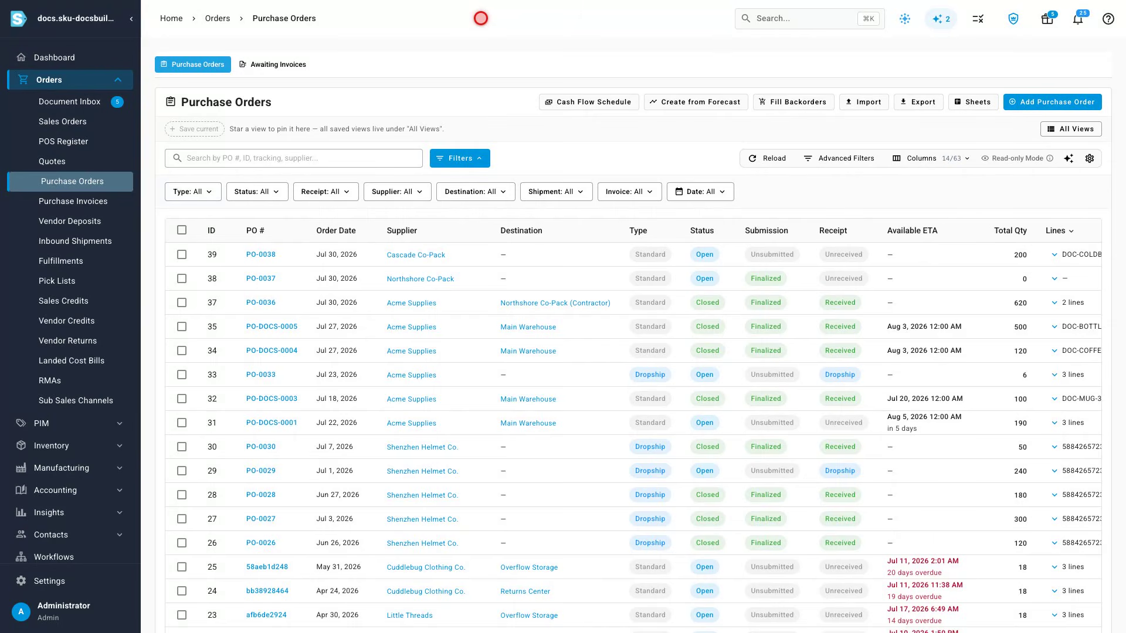
# Step: Create a draft purchase order from Acme Supplies with Harbor Fill Works (Contractor) as the destination
pyautogui.click(1052, 102)
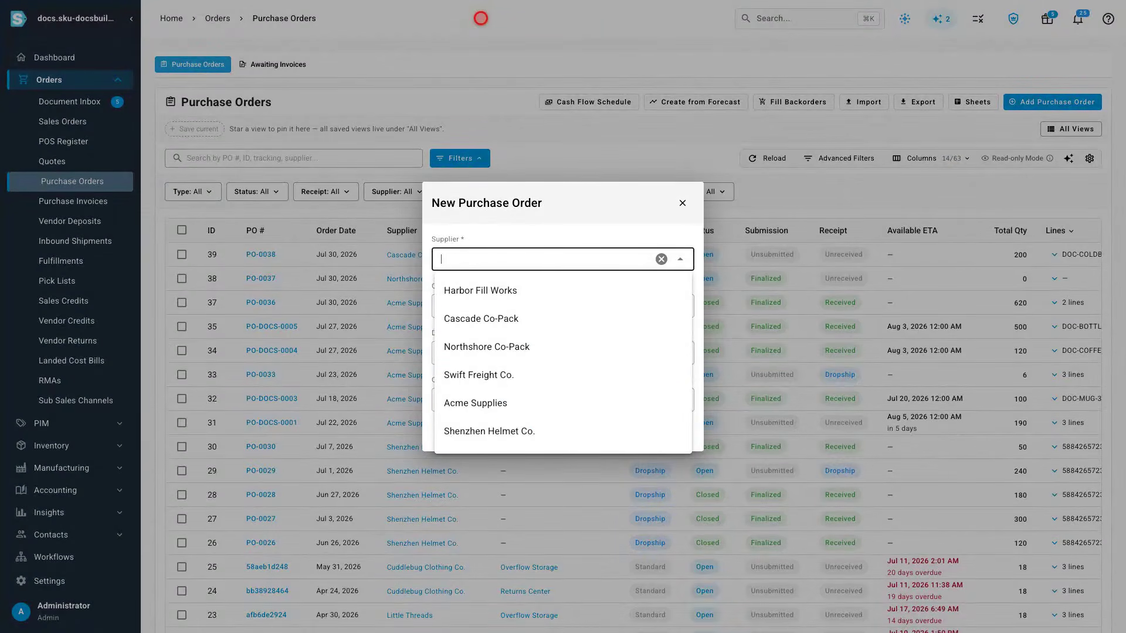
pyautogui.click(542, 259)
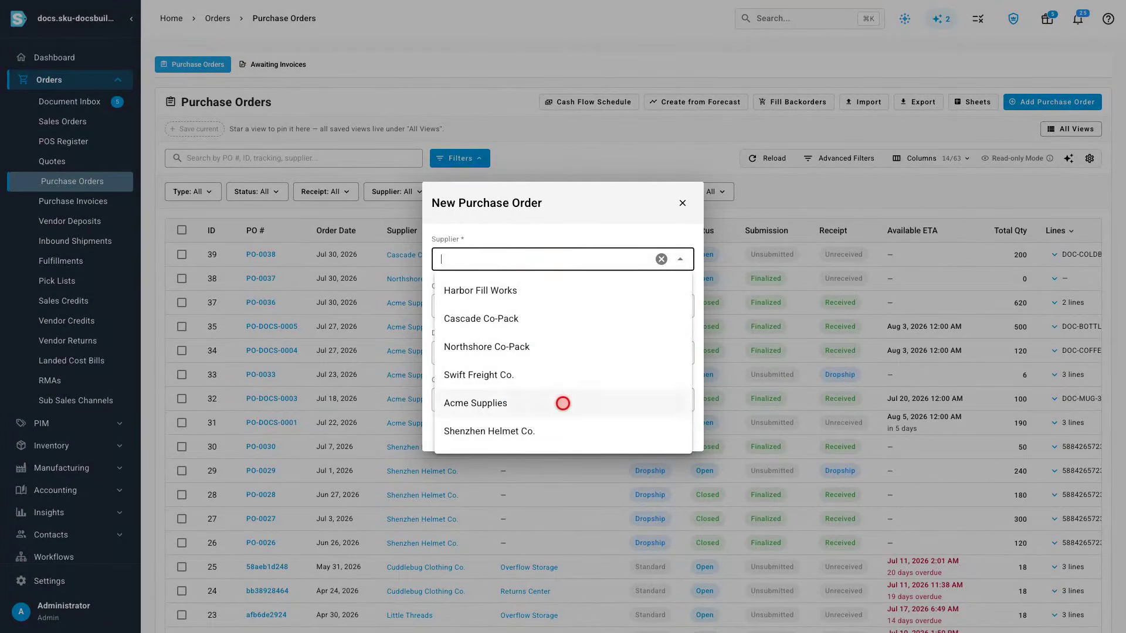
pyautogui.click(562, 403)
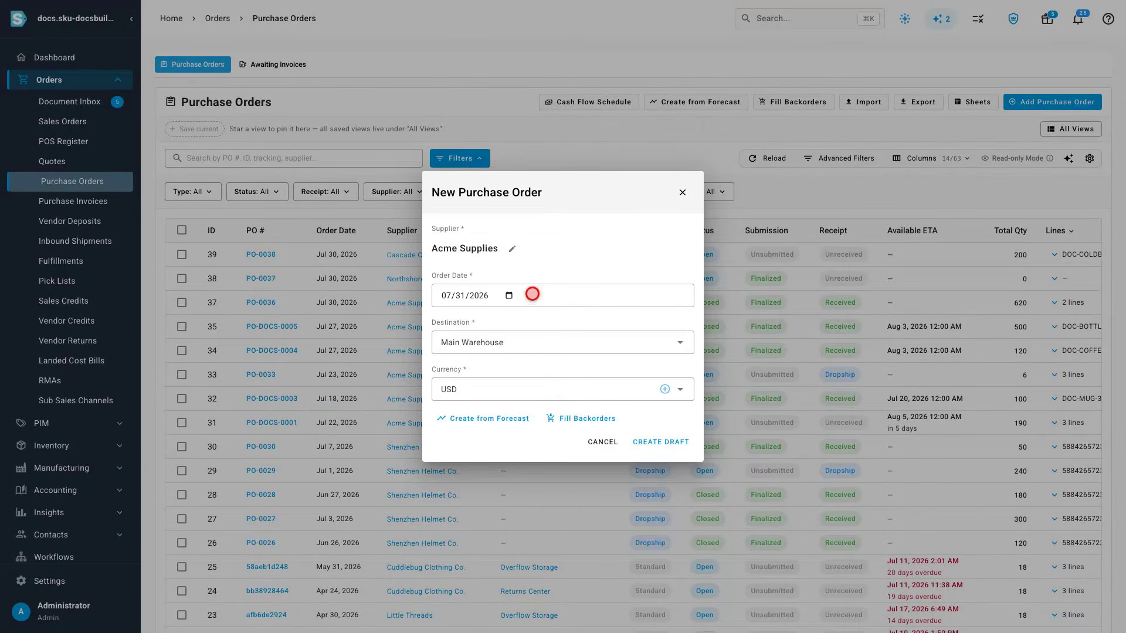
pyautogui.click(542, 342)
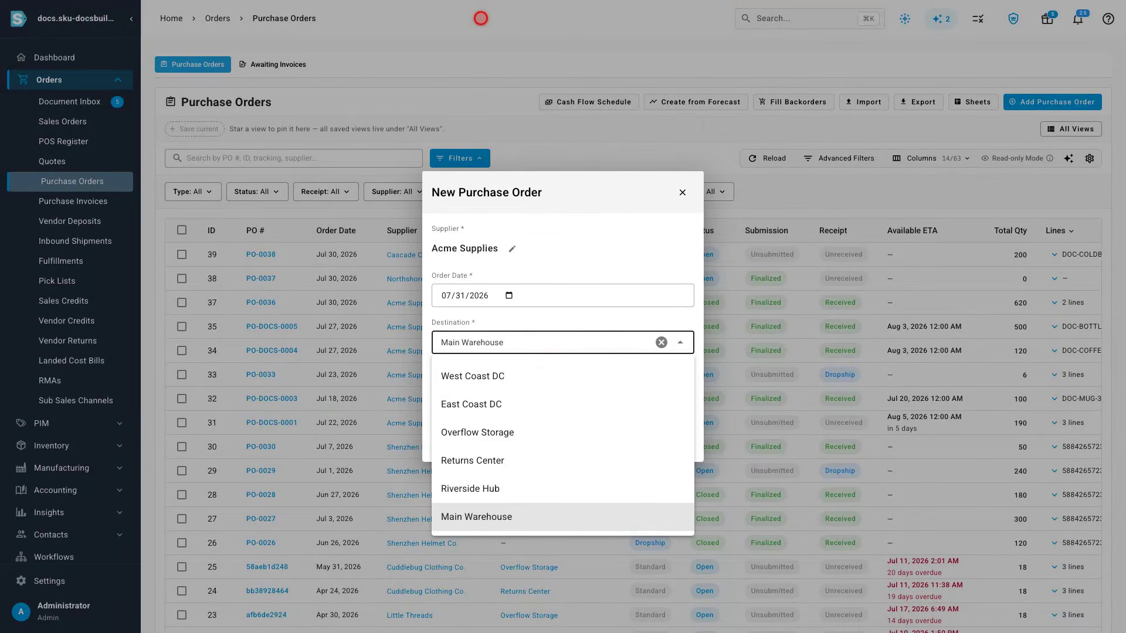
pyautogui.click(563, 369)
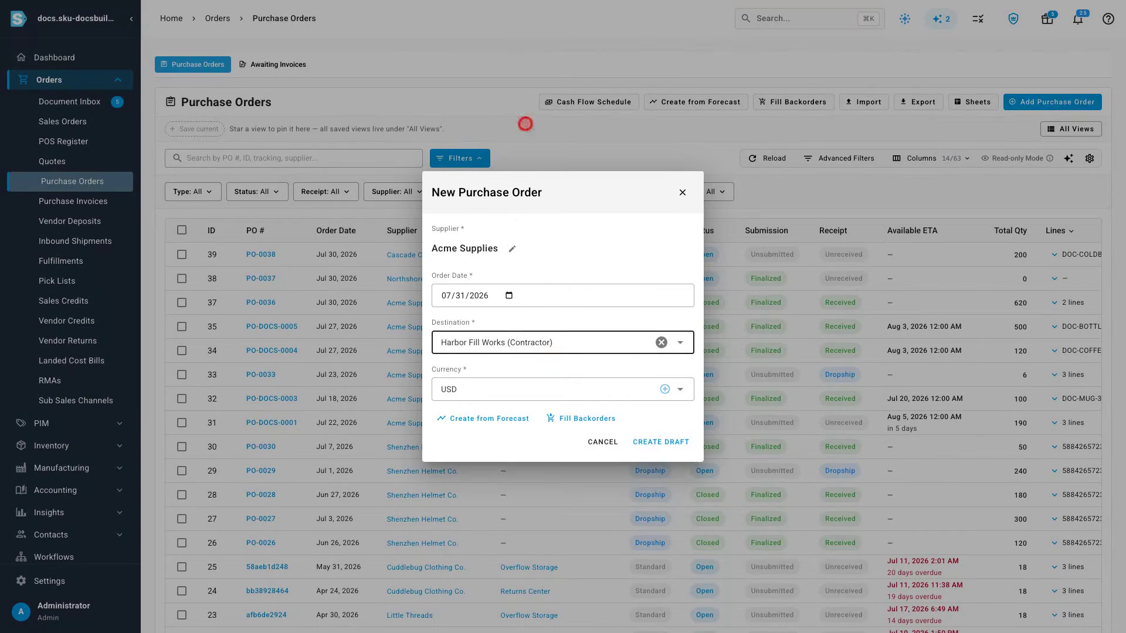
pyautogui.click(661, 442)
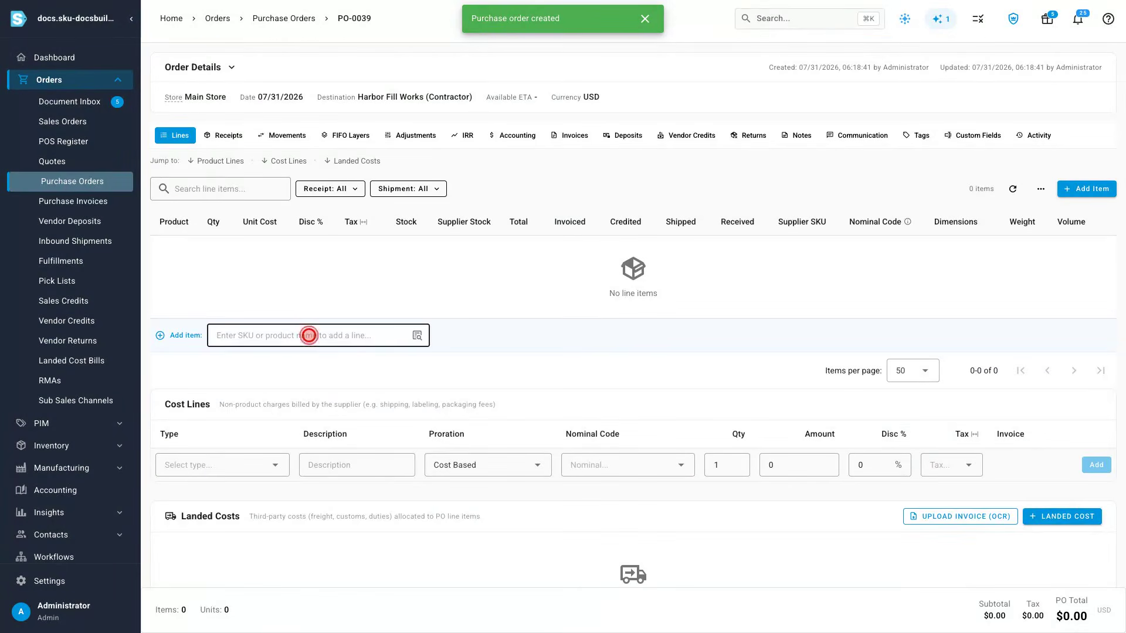
# Step: Add DOC-COFFEE-1KG as an order line with quantity 80, then approve the purchase order
pyautogui.click(308, 334)
pyautogui.write('DOC-COFFEE')
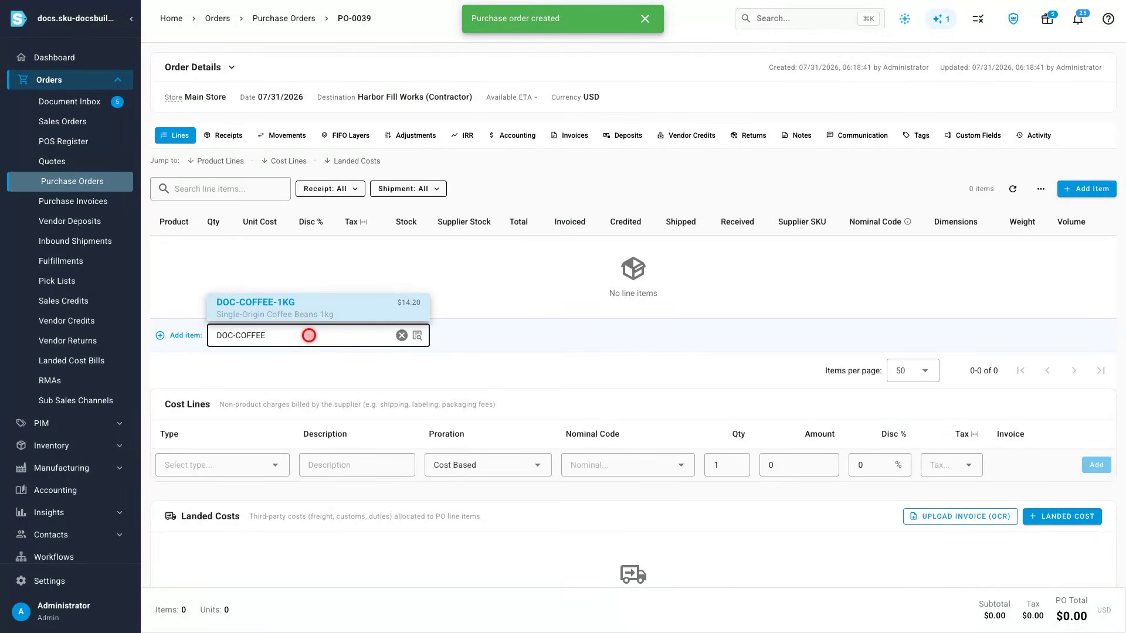
pyautogui.click(317, 307)
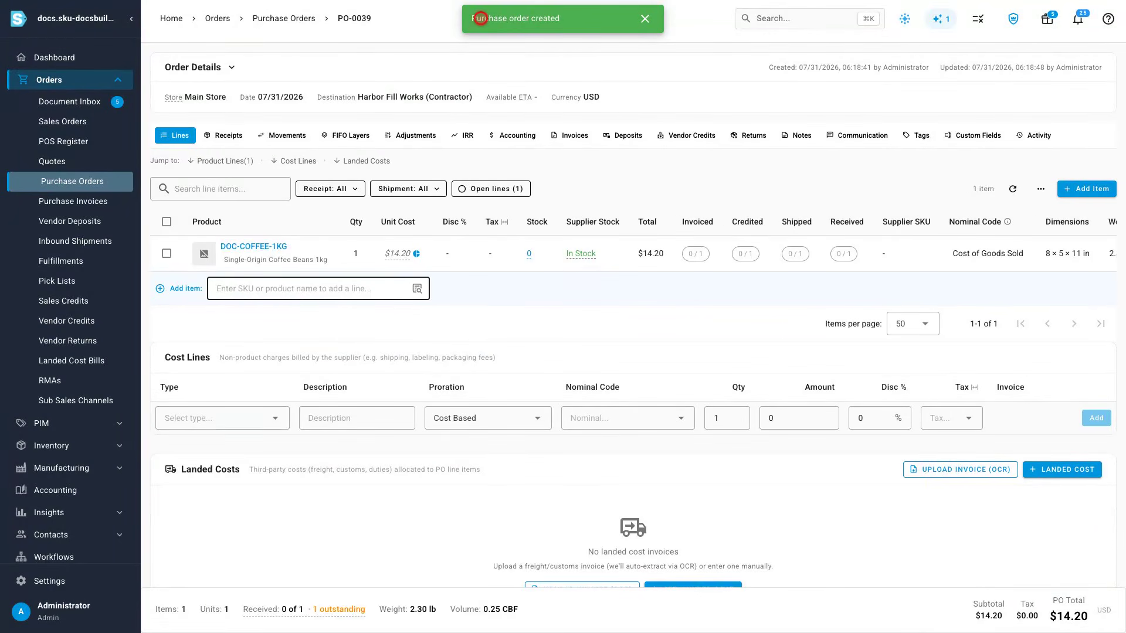
pyautogui.click(356, 253)
pyautogui.write('80')
pyautogui.press('Return')
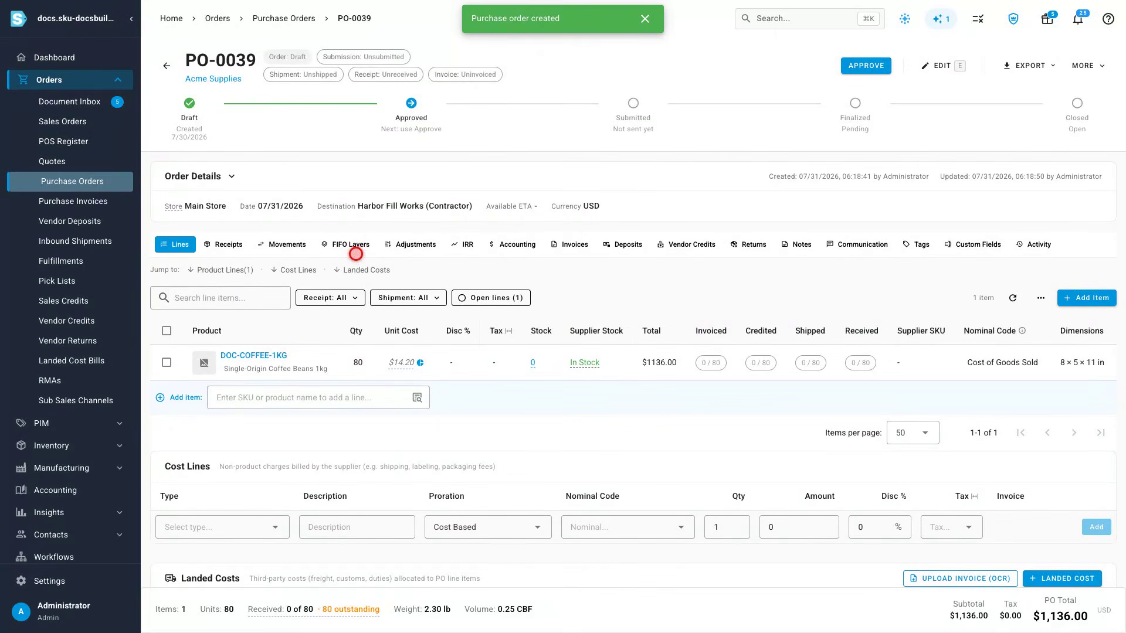
pyautogui.click(866, 65)
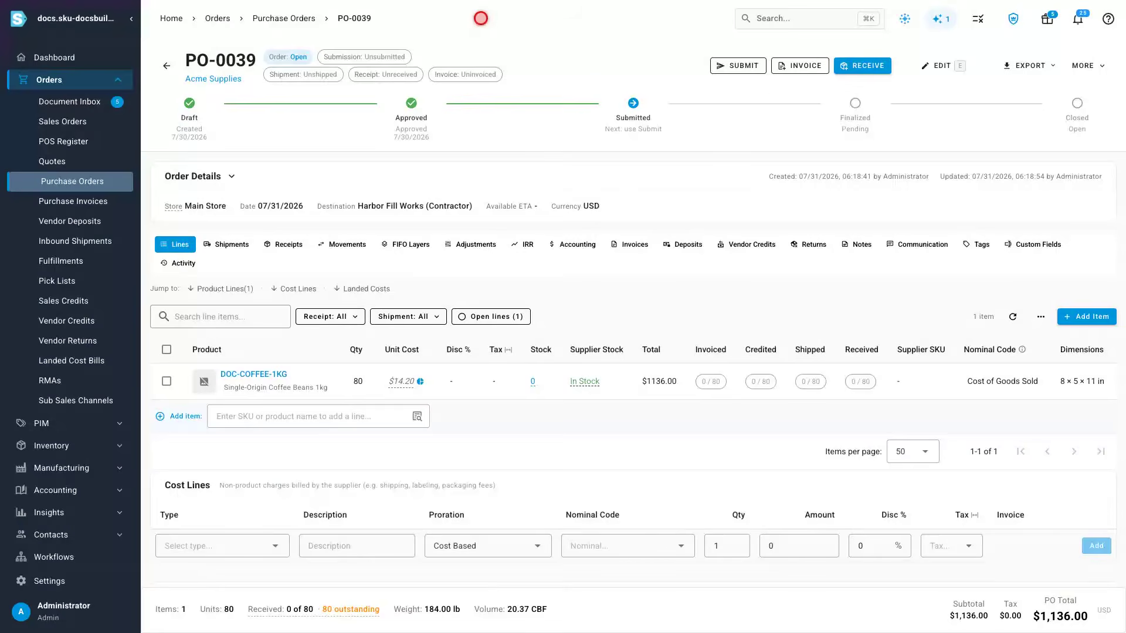
# Step: Start receiving the order and enter a first lot CB-2512, manufactured 12/15/2025, with quantity 20
pyautogui.click(862, 65)
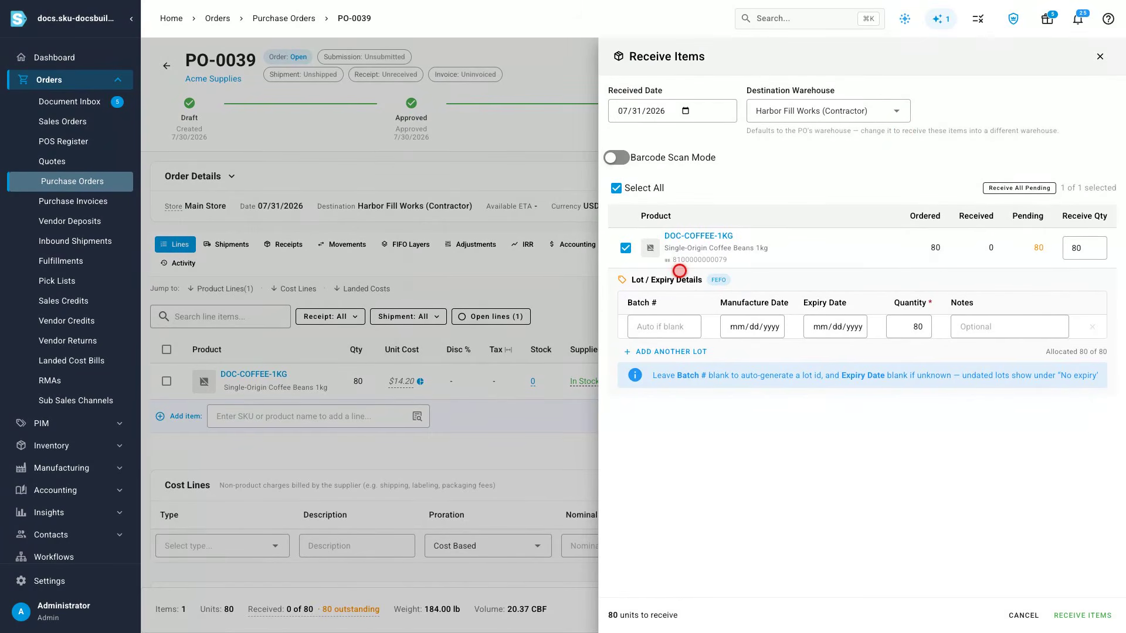
pyautogui.click(664, 326)
pyautogui.write('CB-2512')
pyautogui.click(752, 327)
pyautogui.write('12152025')
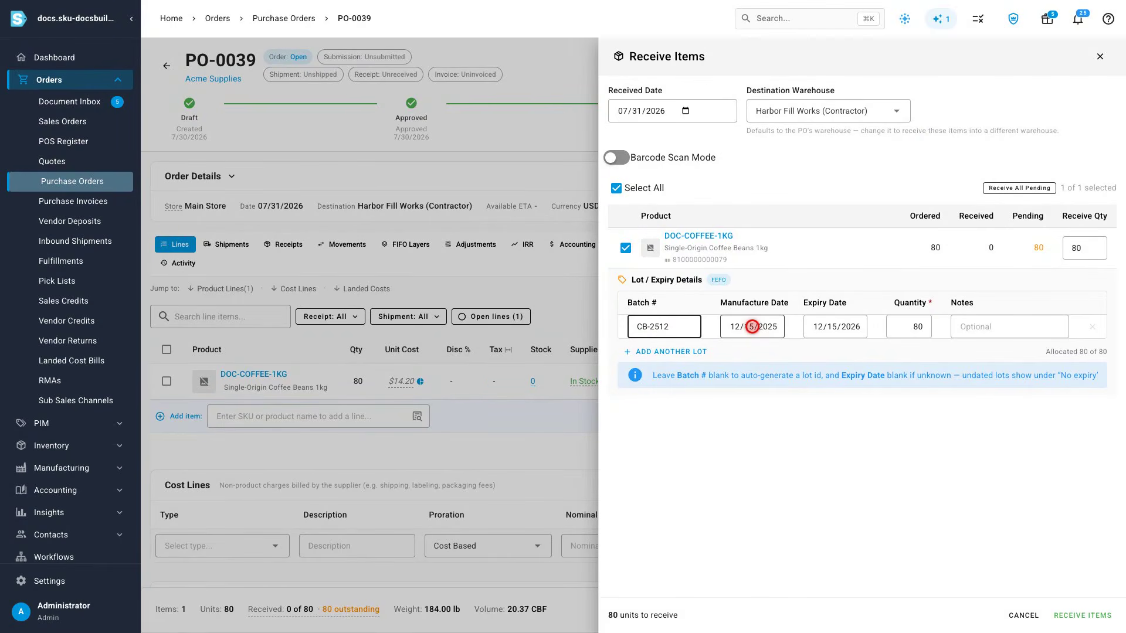
pyautogui.click(908, 327)
pyautogui.write('20')
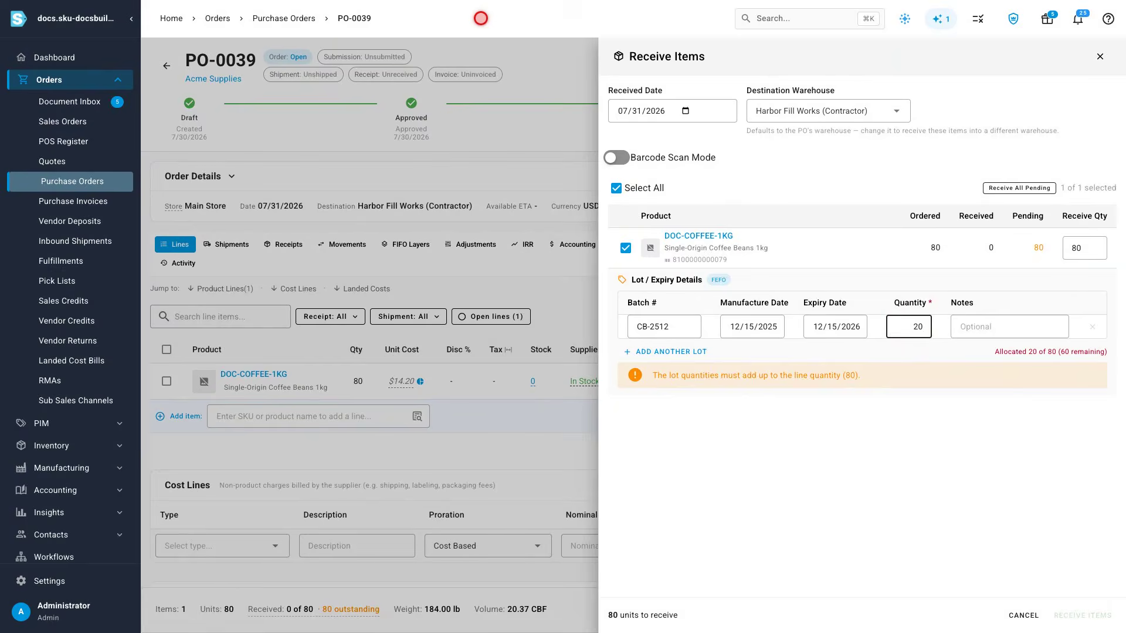
# Step: Add a second lot CB-2605, manufactured 05/31/2026, with quantity 60
pyautogui.click(667, 352)
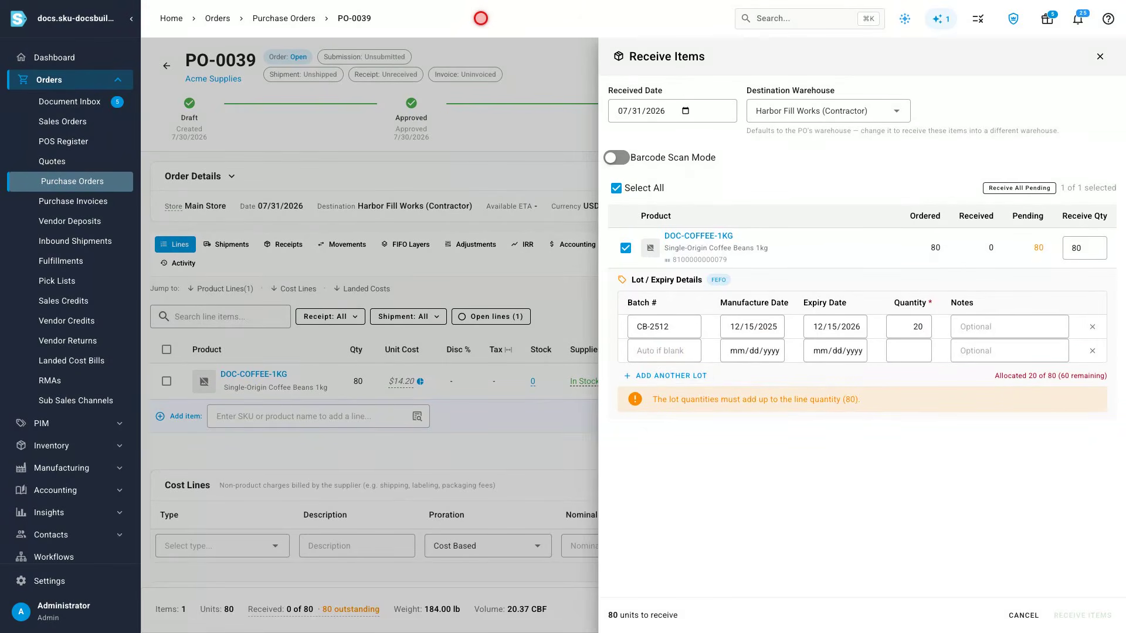
pyautogui.click(661, 350)
pyautogui.write('CB-2605')
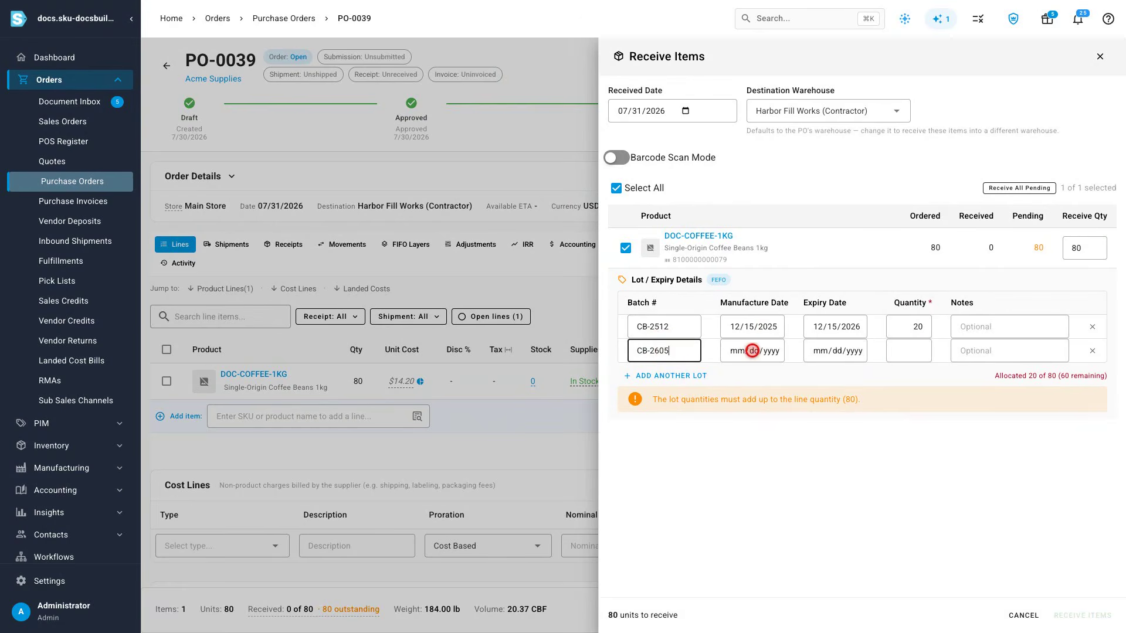
pyautogui.click(753, 351)
pyautogui.write('05312026')
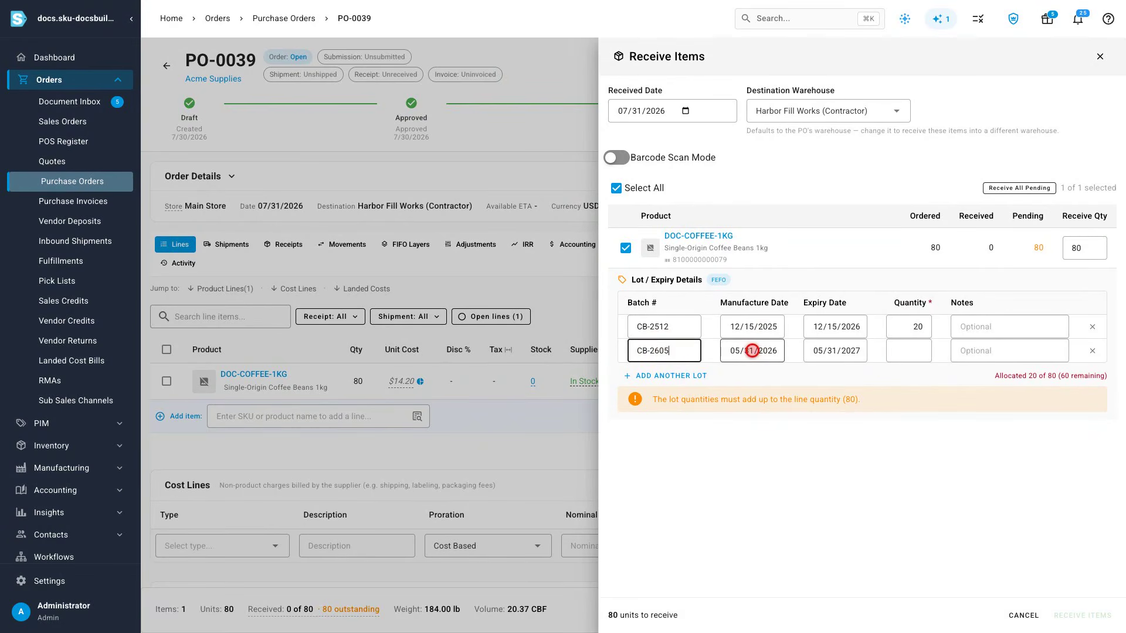
pyautogui.click(908, 350)
pyautogui.write('60')
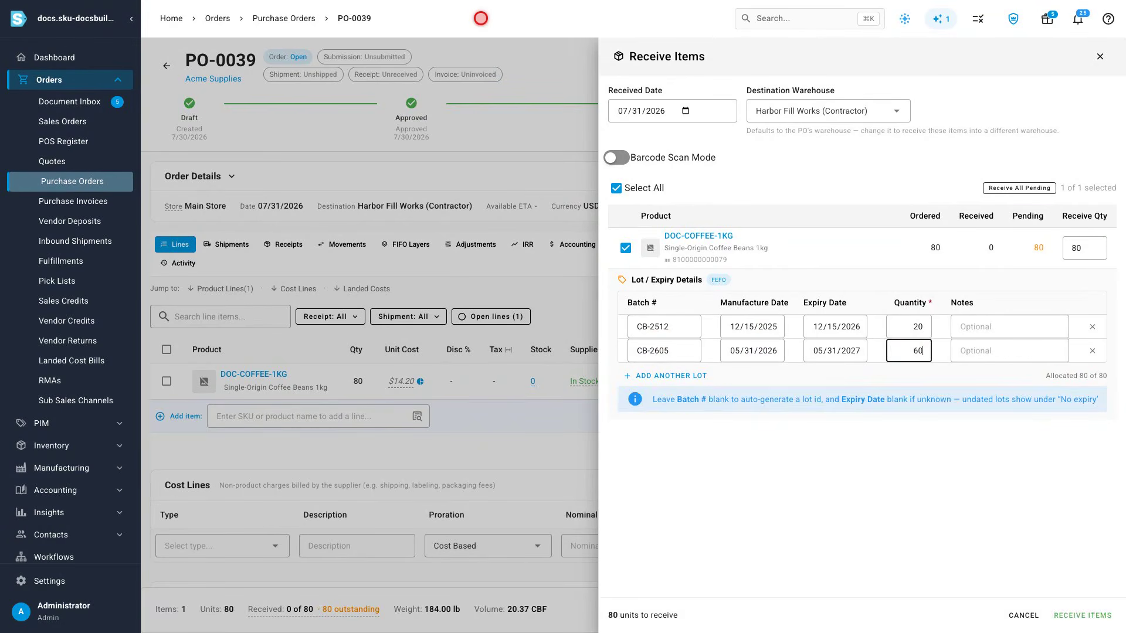
# Step: Receive the 80 units into Harbor Fill Works (Contractor) and confirm the receipt
pyautogui.click(835, 327)
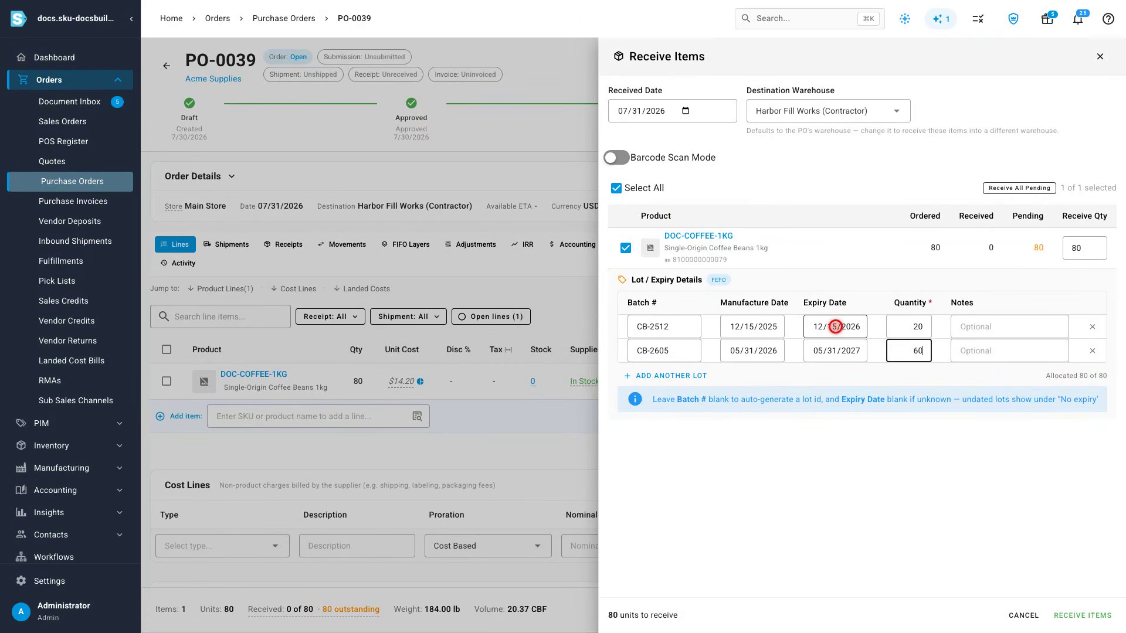
pyautogui.click(835, 350)
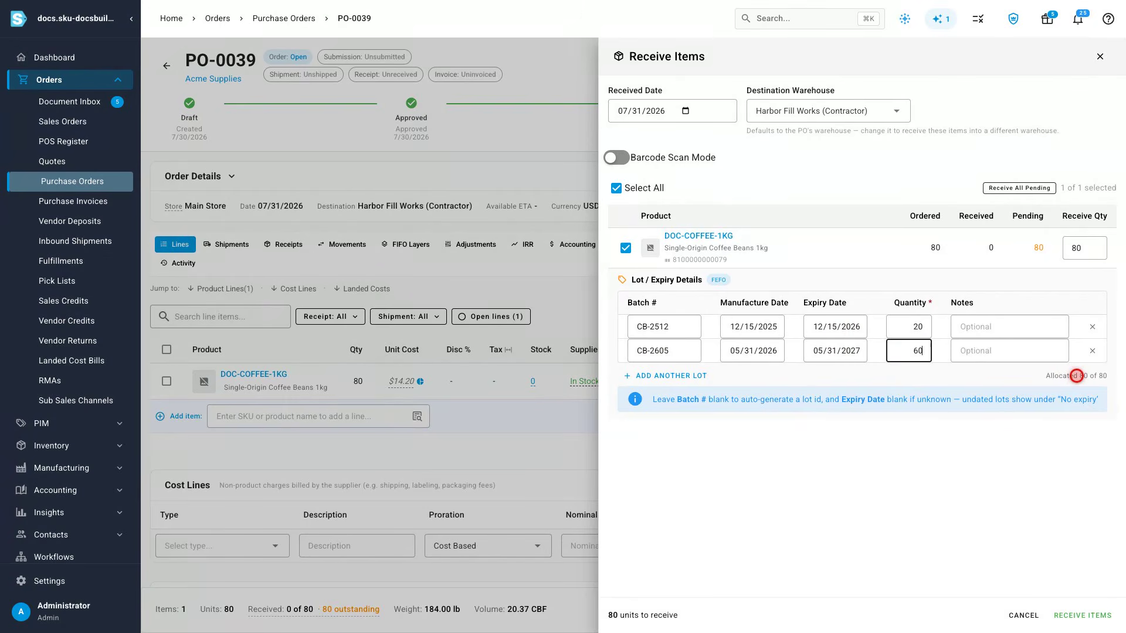
pyautogui.click(1083, 615)
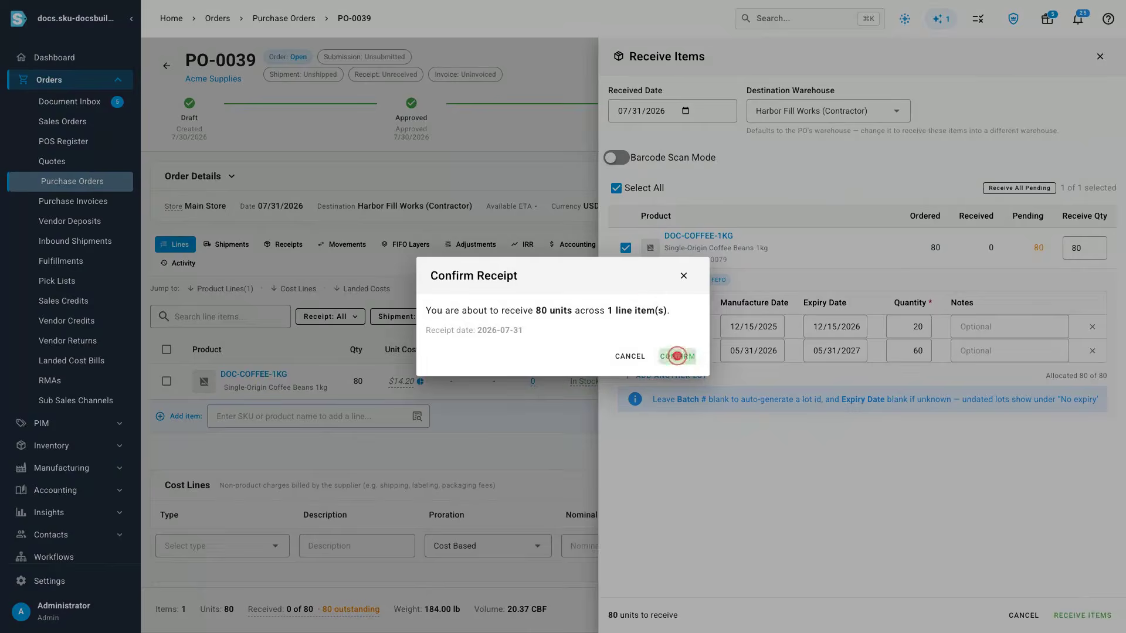
pyautogui.click(677, 356)
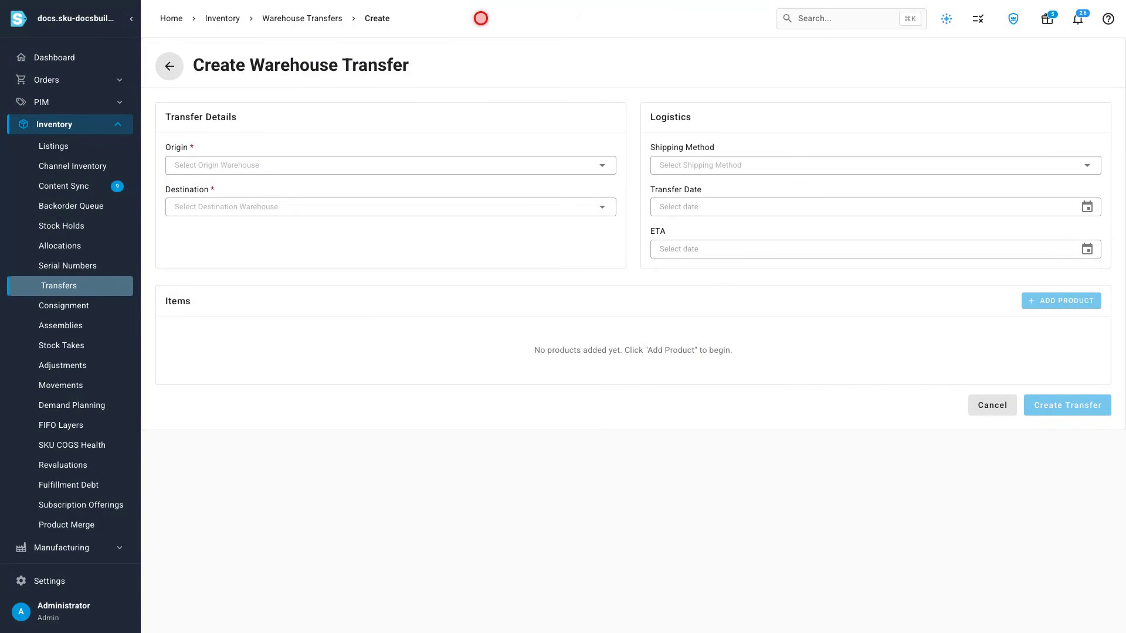
# Step: Start a warehouse transfer from Main Warehouse to Harbor Fill Works (Contractor)
pyautogui.click(389, 163)
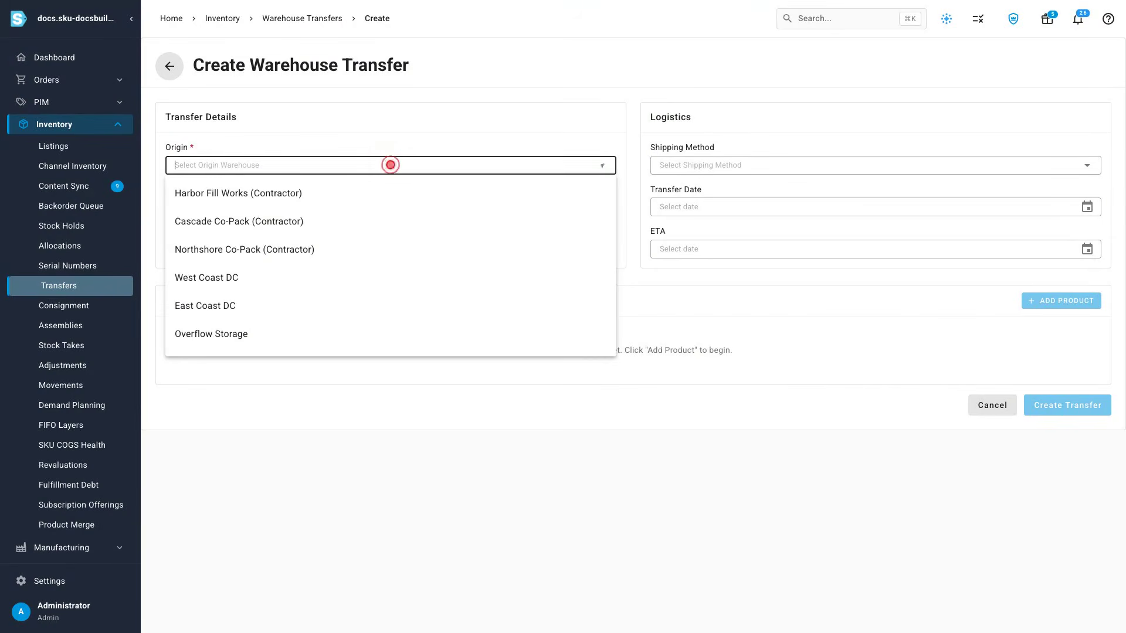
pyautogui.click(389, 342)
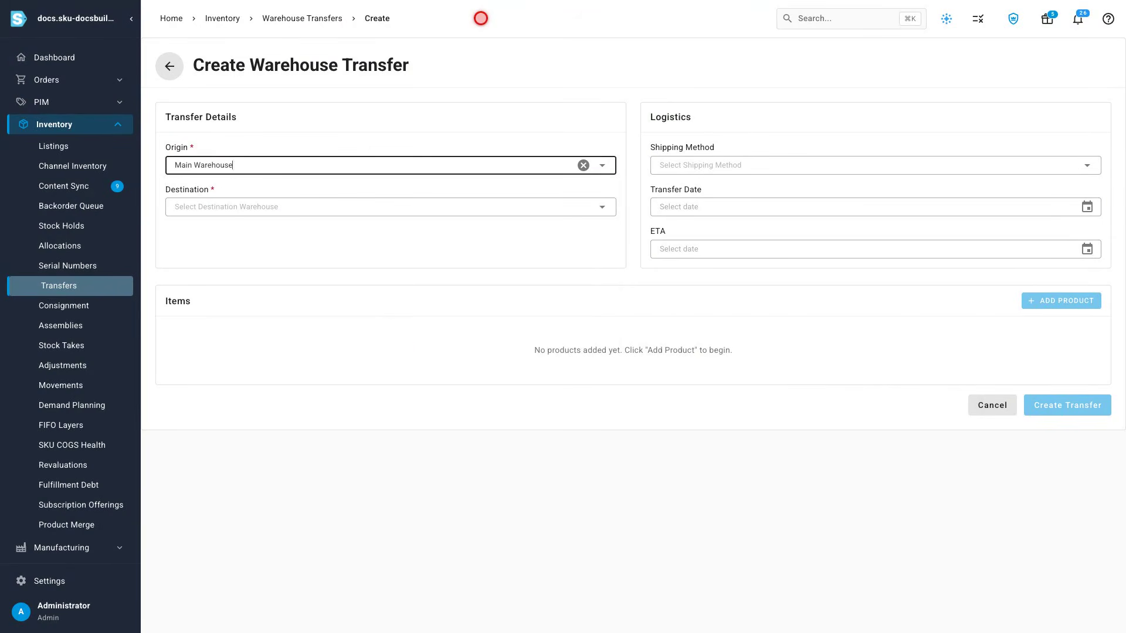
pyautogui.click(391, 207)
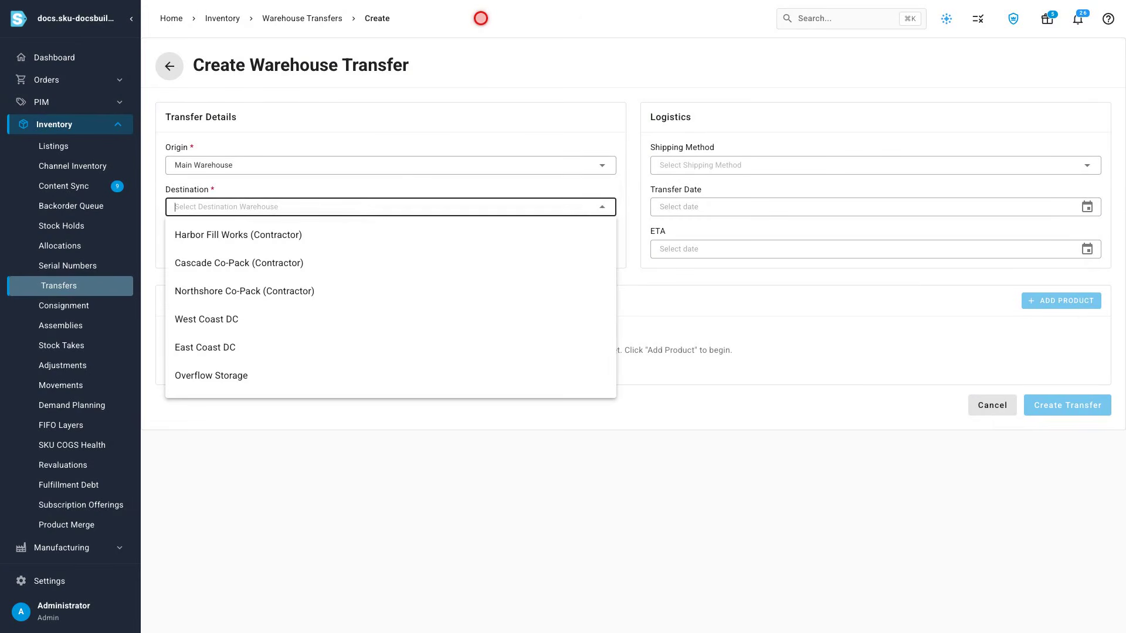
pyautogui.click(389, 235)
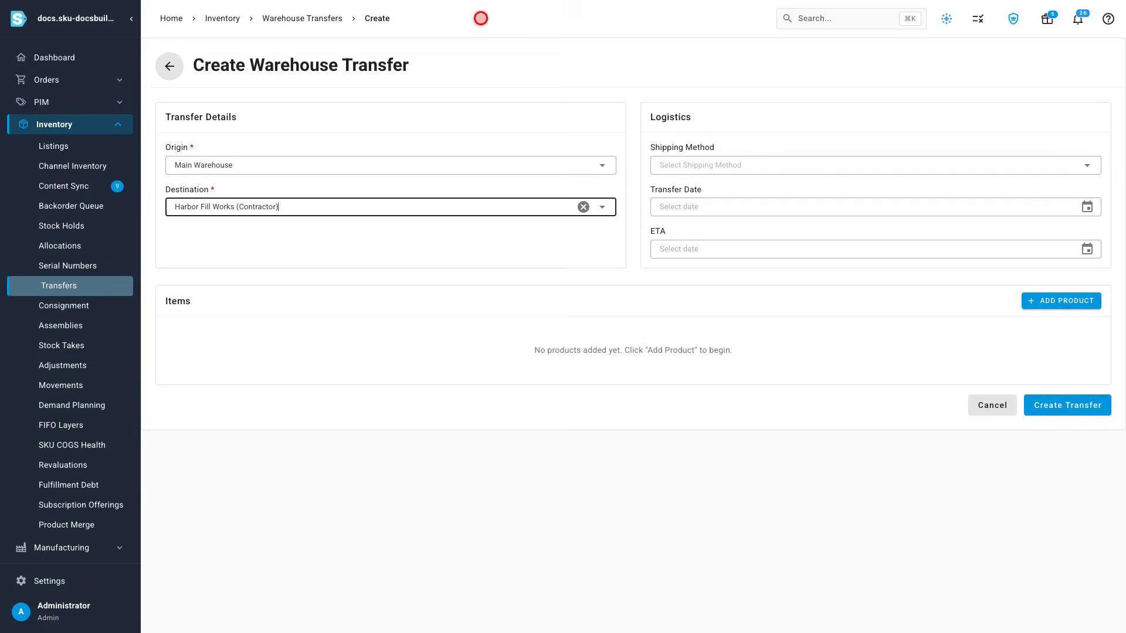
# Step: Add the product DOC-BOTTLE-1L to the transfer's items
pyautogui.click(1058, 301)
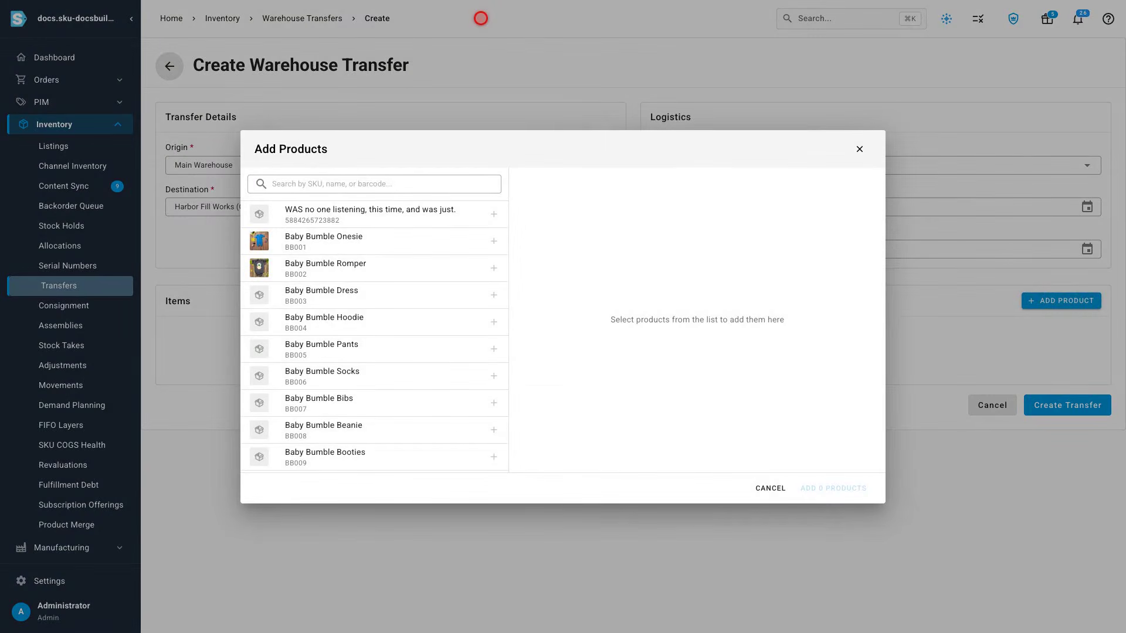
pyautogui.click(381, 184)
pyautogui.write('DOC-BOTTLE-1L')
pyautogui.press('Return')
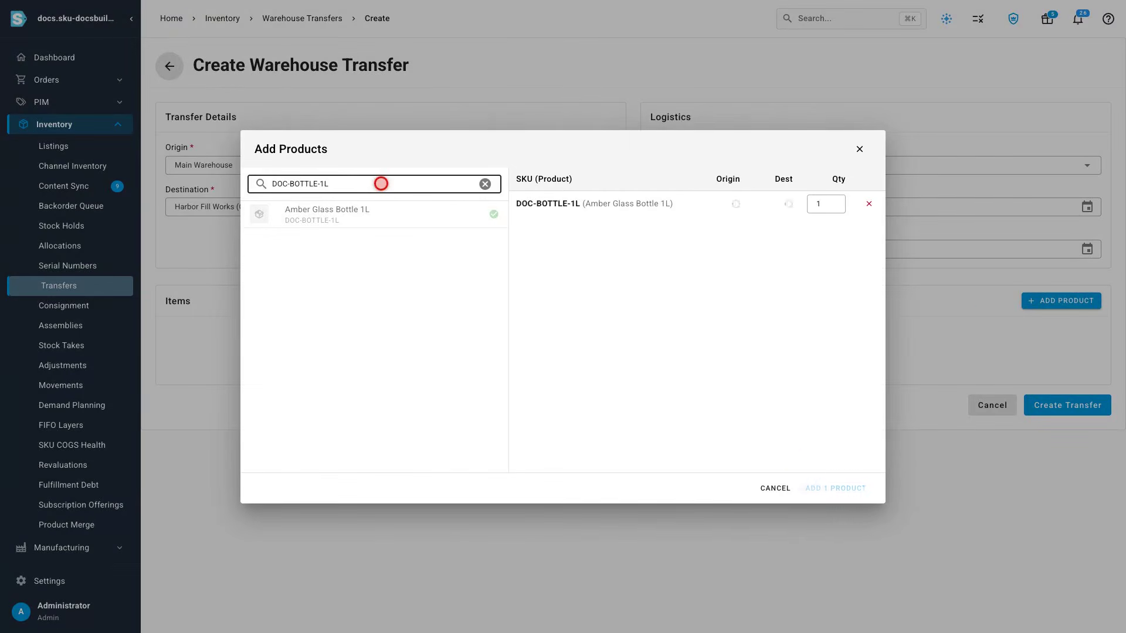
pyautogui.click(835, 488)
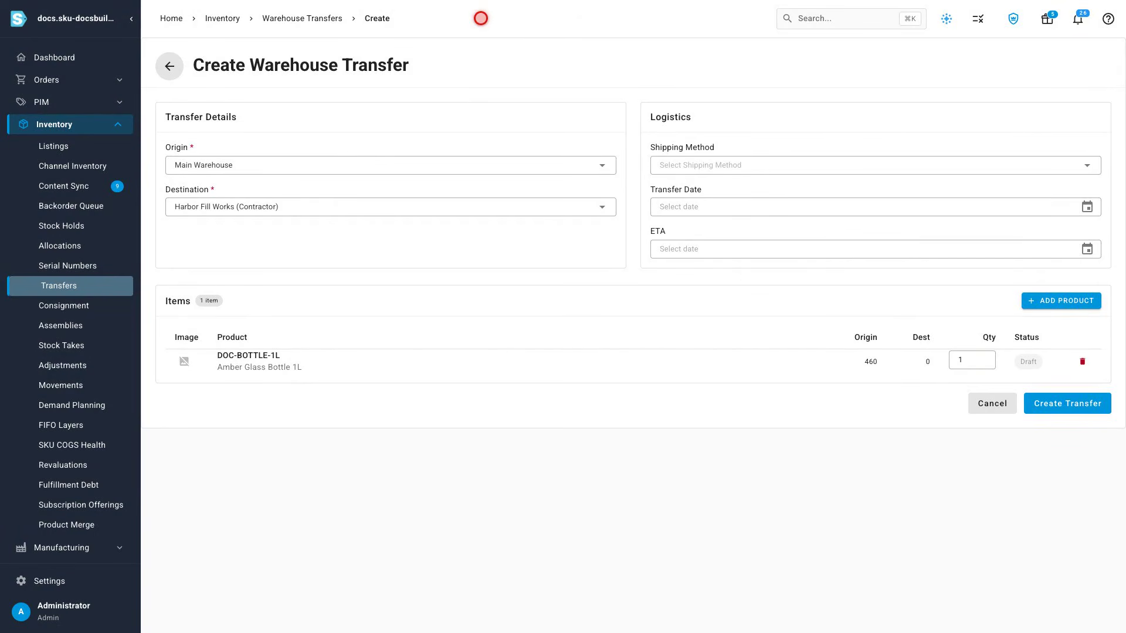
# Step: Set the bottle quantity to 320, create the transfer, and open it
pyautogui.click(970, 359)
pyautogui.write('320')
pyautogui.click(1066, 403)
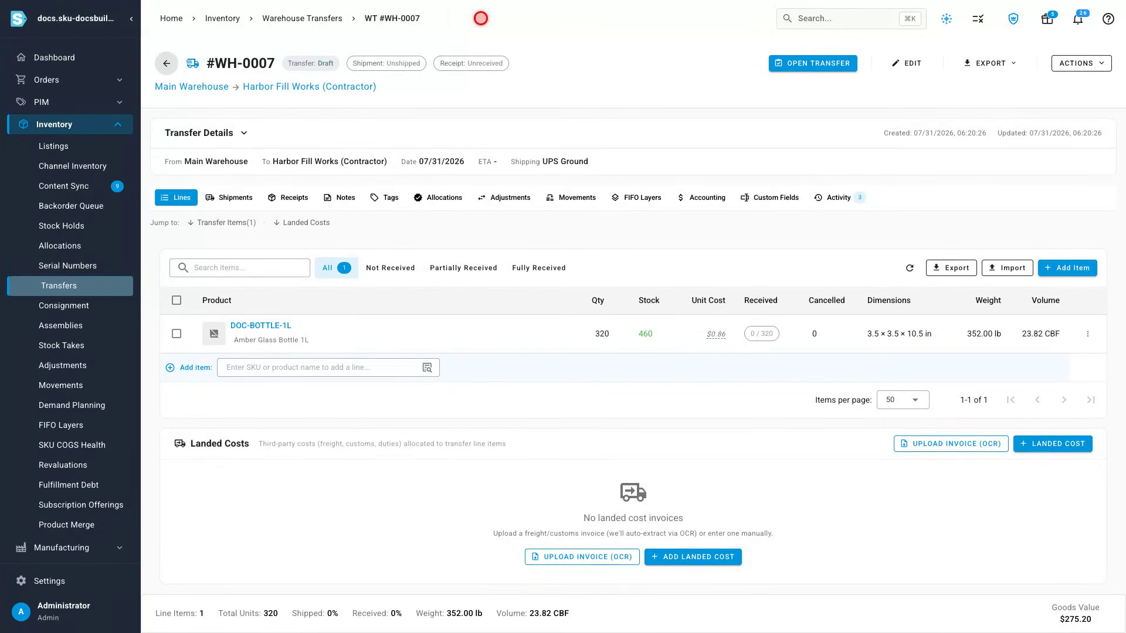
pyautogui.click(812, 64)
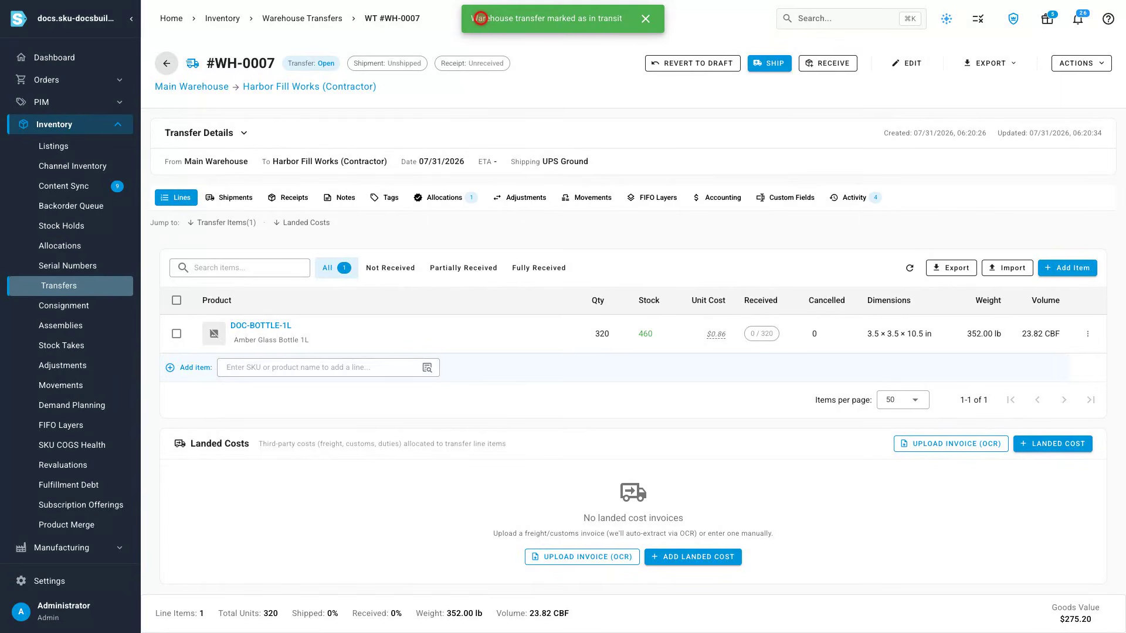
# Step: Ship the transfer and receive all 320 bottles at Harbor Fill Works (Contractor), confirming the receipt
pyautogui.click(769, 63)
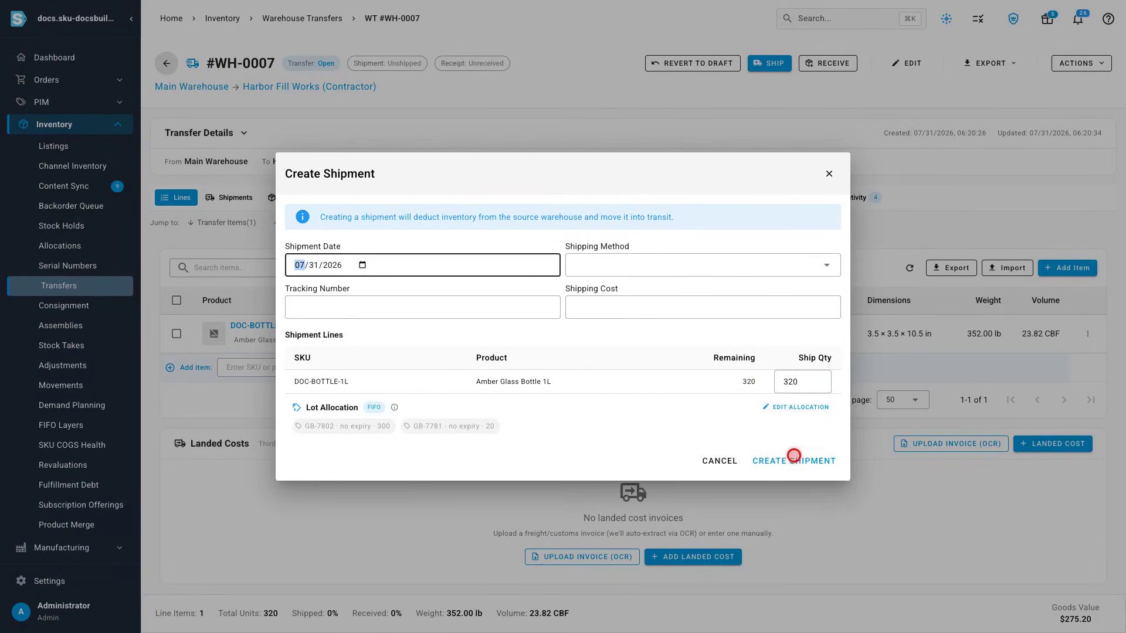
pyautogui.click(794, 461)
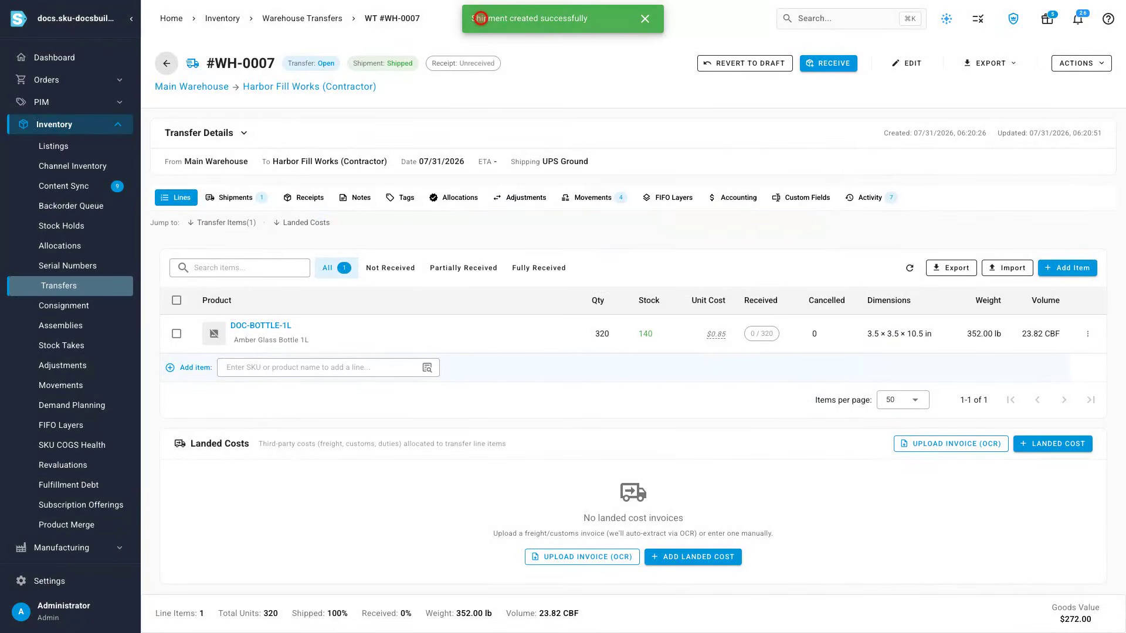
pyautogui.click(828, 63)
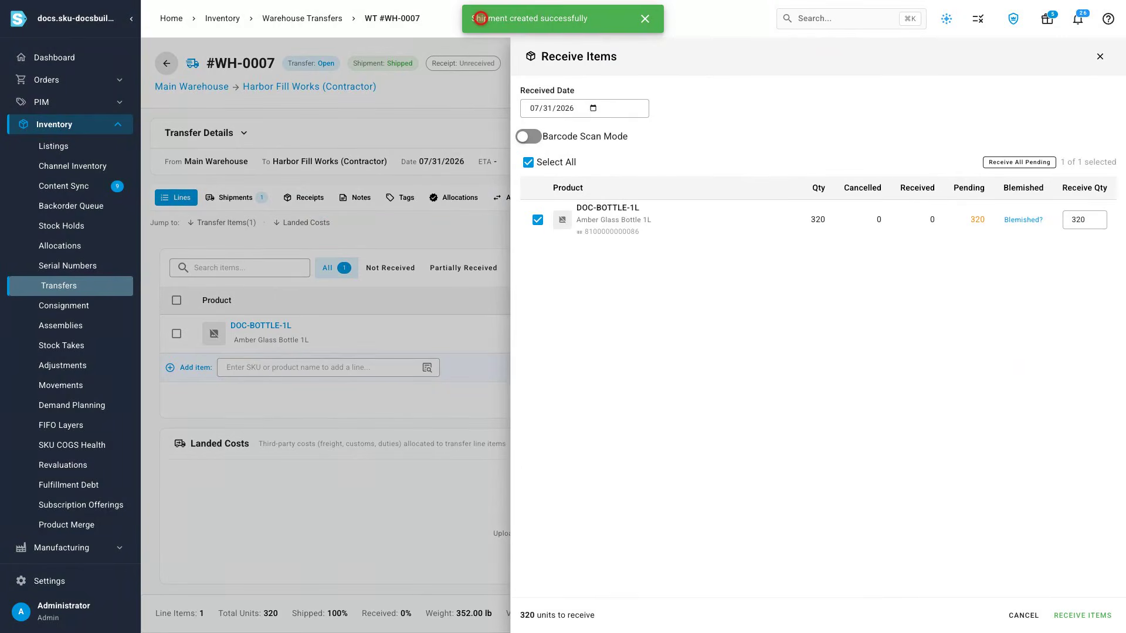
pyautogui.click(1082, 615)
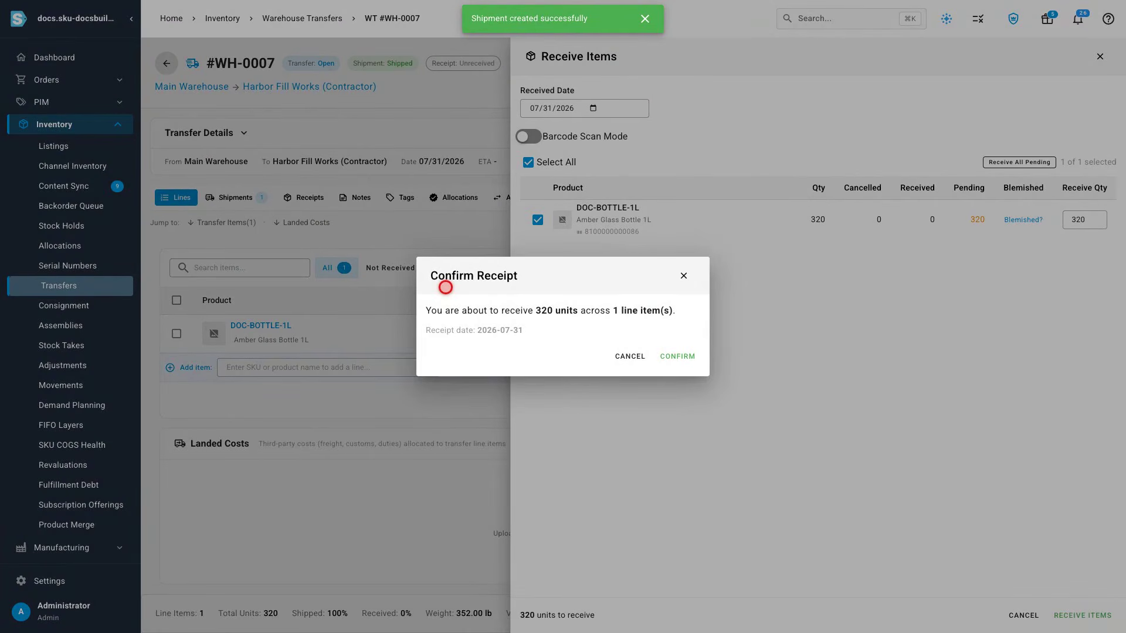
pyautogui.click(676, 356)
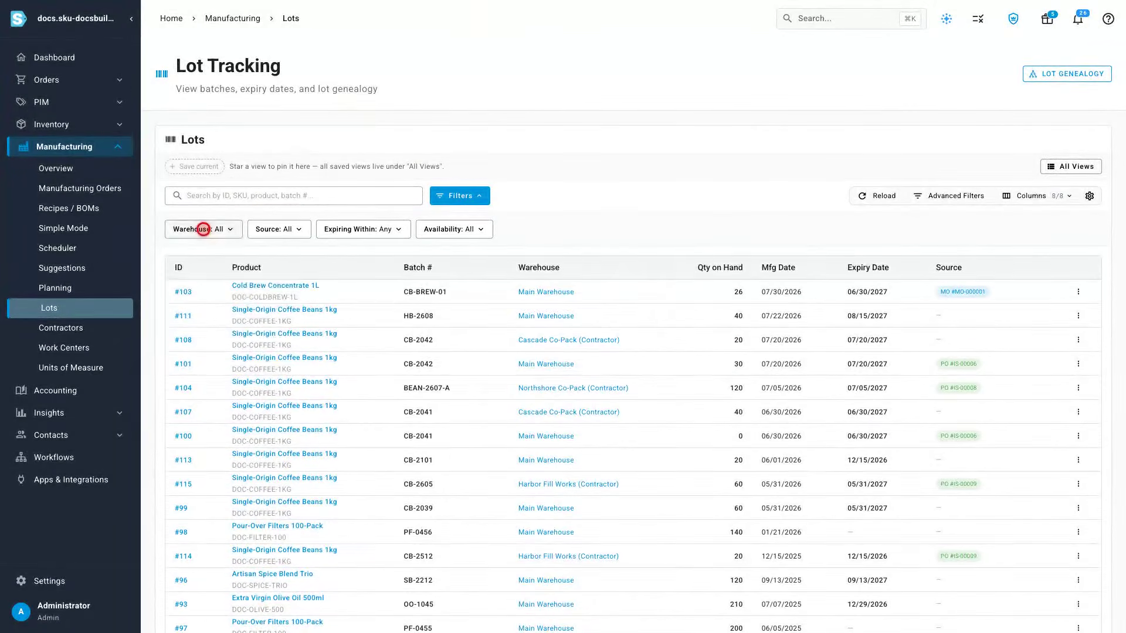
# Step: Filter the lot list to the Harbor Fill Works (Contractor) warehouse
pyautogui.click(201, 229)
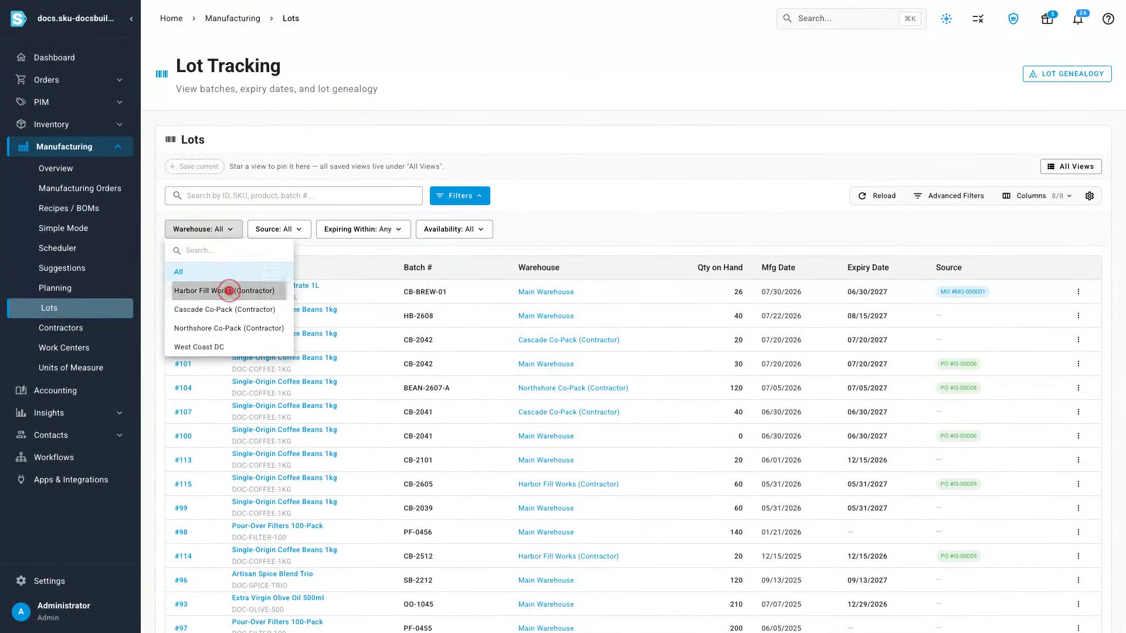
pyautogui.click(229, 291)
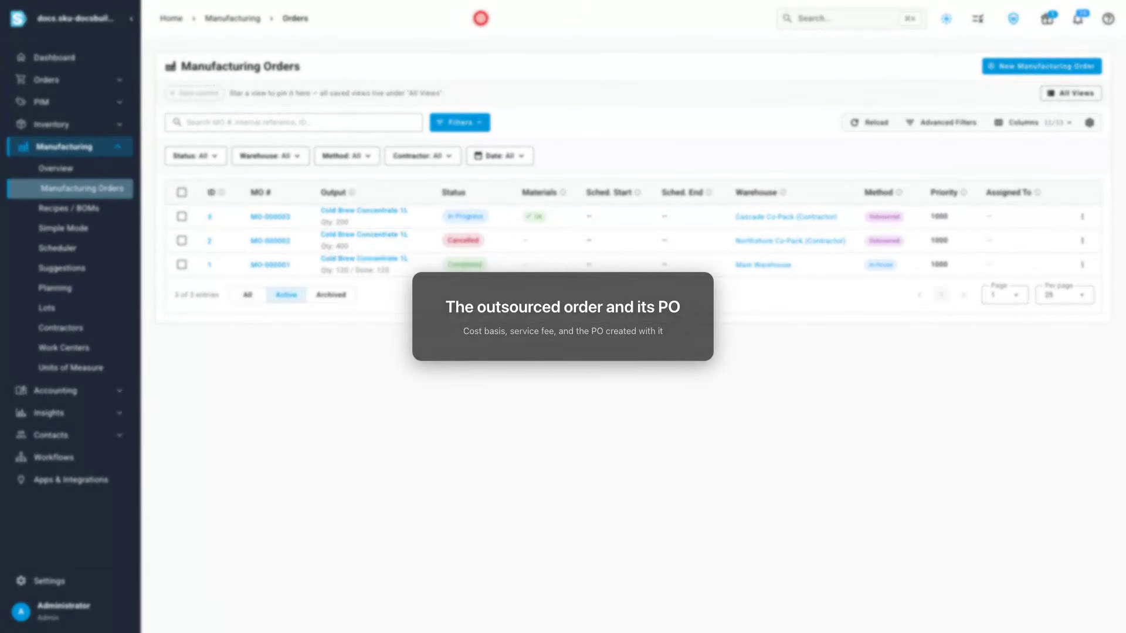
# Step: Start a new manufacturing order for the product DOC-COLDBREW-1L
pyautogui.click(1041, 67)
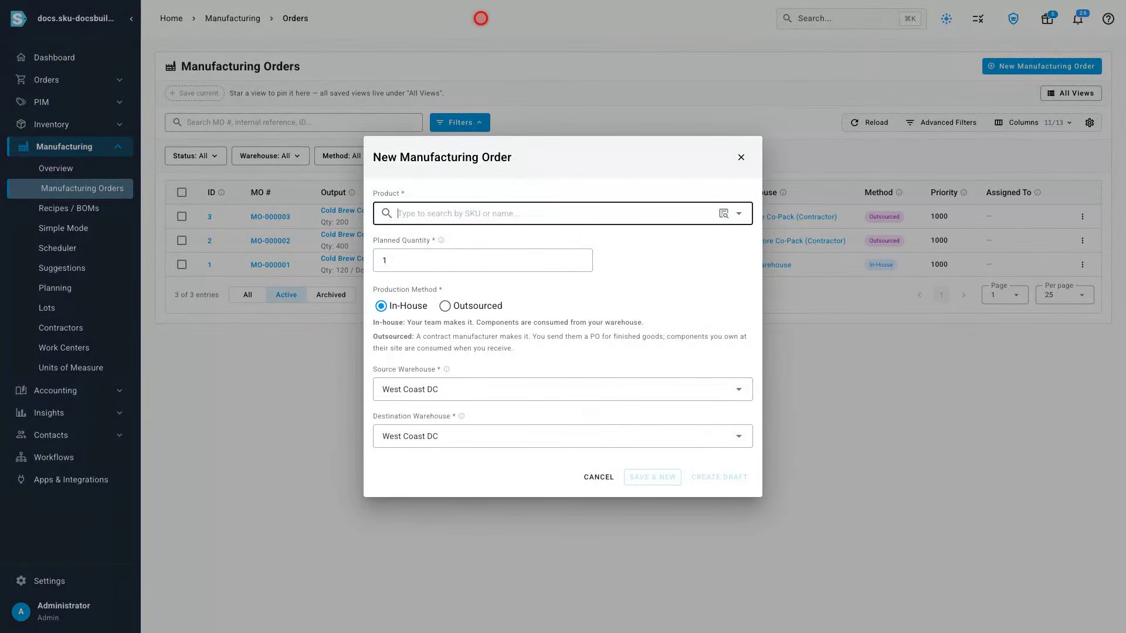
pyautogui.click(555, 213)
pyautogui.write('Cold Brew')
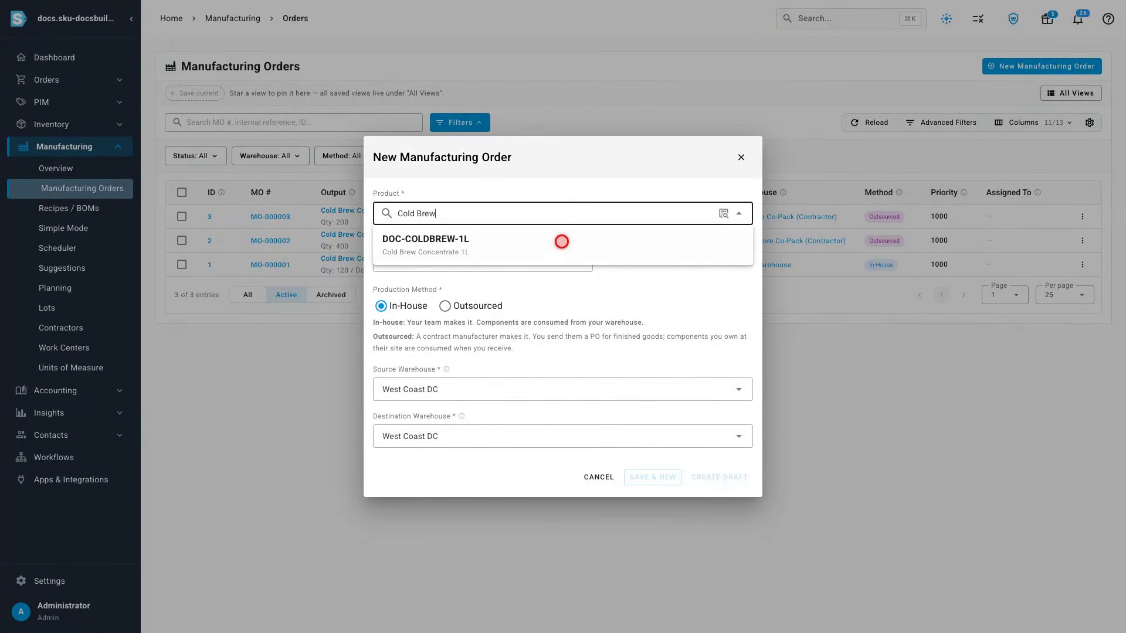
pyautogui.click(559, 243)
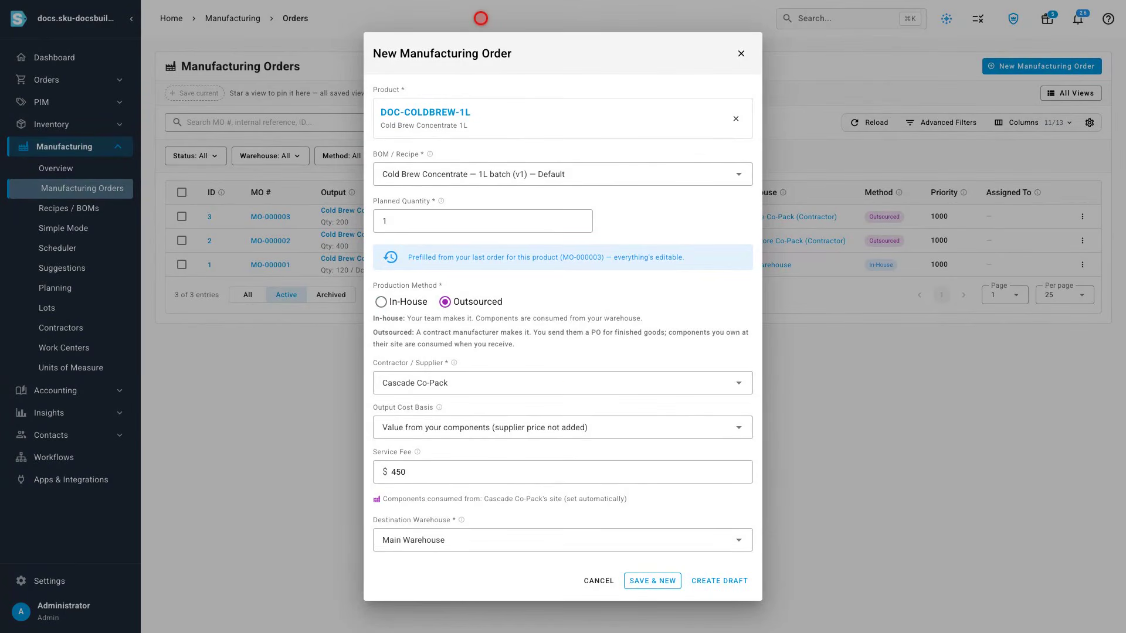
# Step: Set the planned quantity to 300 and the contractor to Harbor Fill Works
pyautogui.click(480, 219)
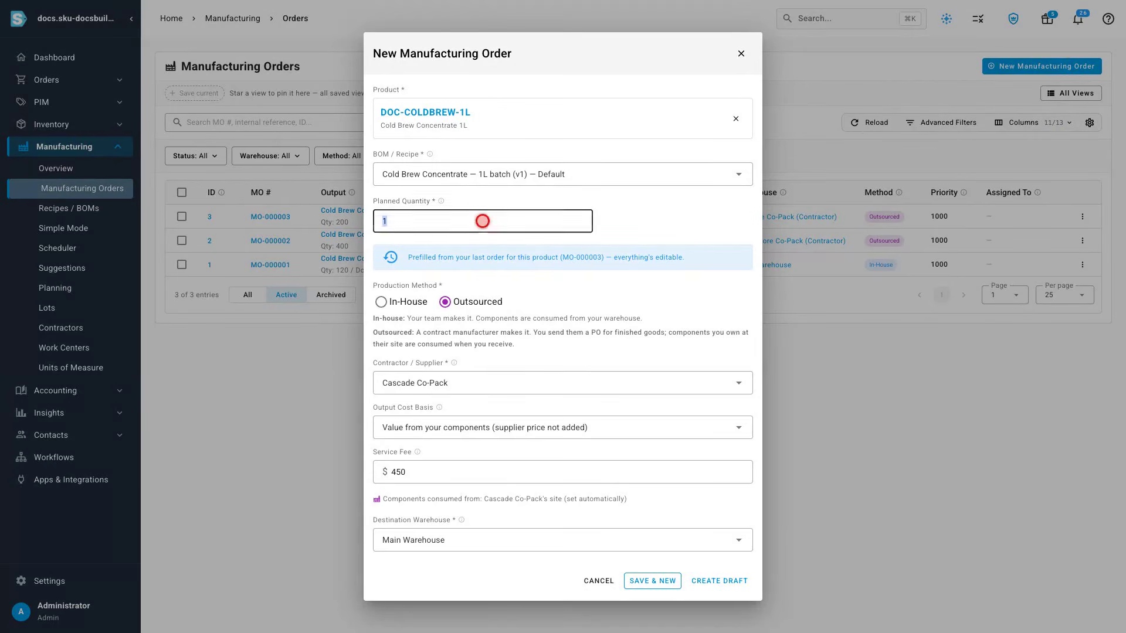
pyautogui.write('300')
pyautogui.click(558, 383)
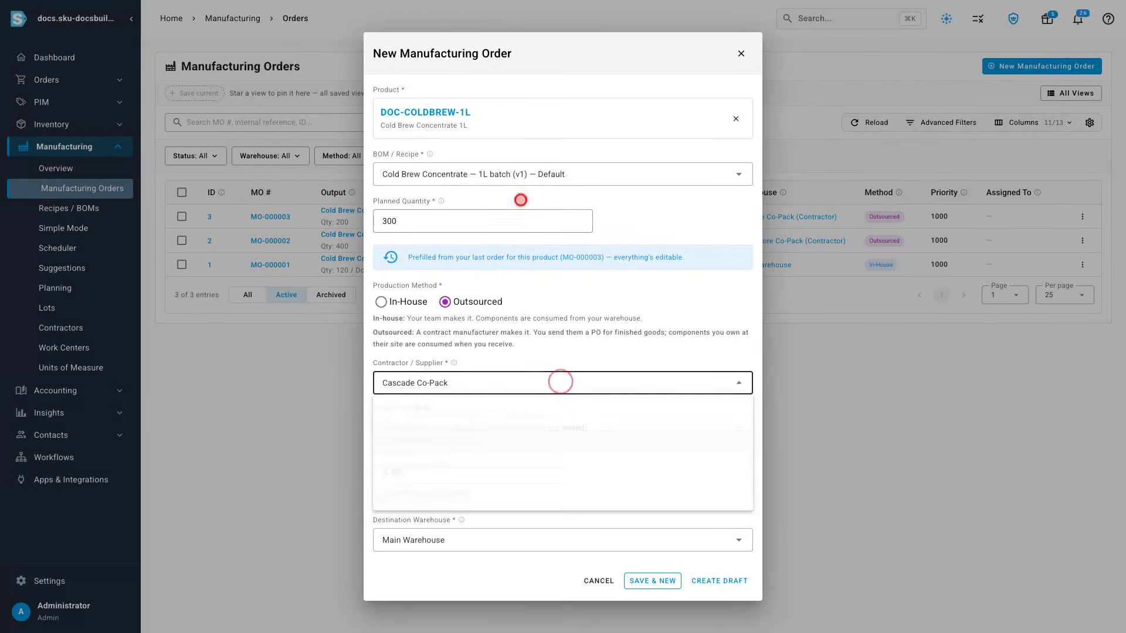
pyautogui.click(563, 472)
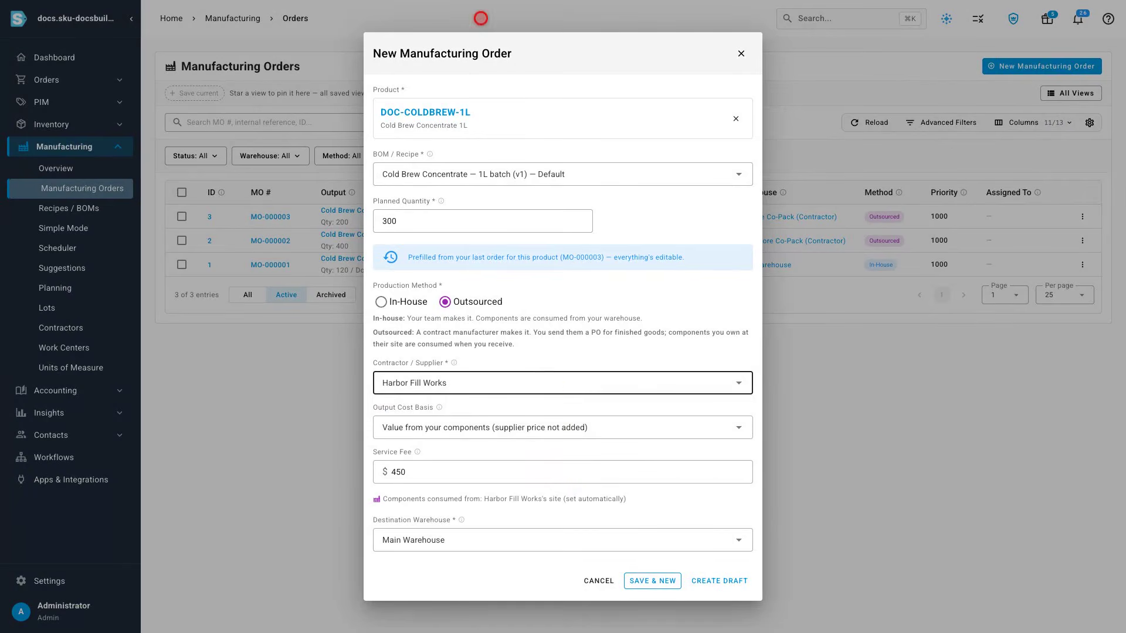
# Step: Choose Supplier price + your components as output cost basis, set the service fee to $600, and create the draft
pyautogui.click(560, 427)
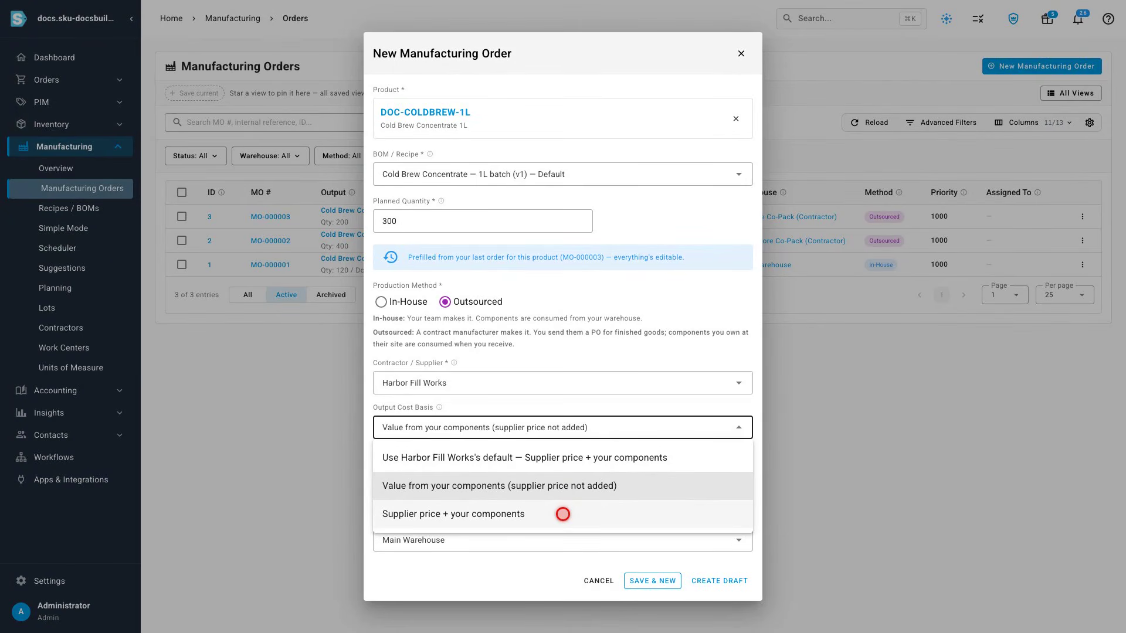
pyautogui.click(563, 513)
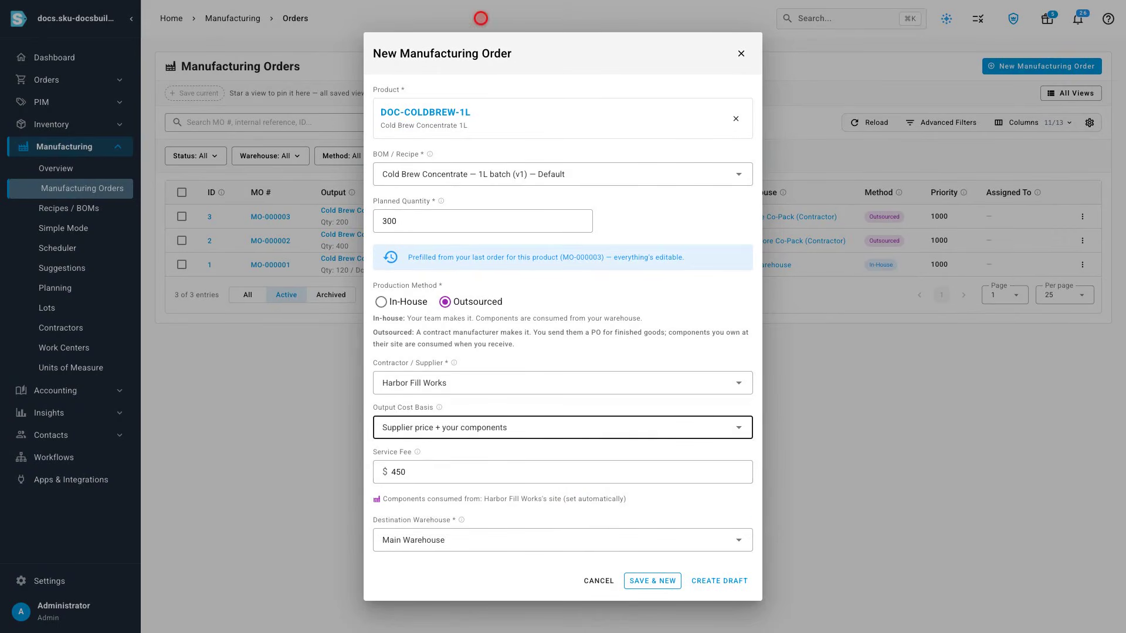
pyautogui.click(568, 470)
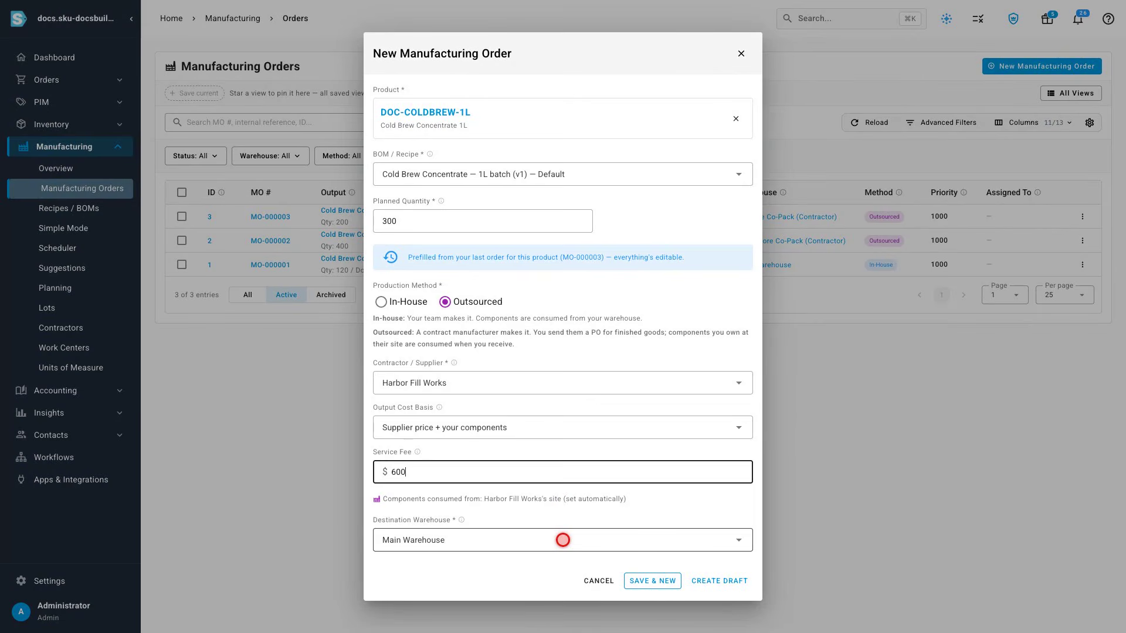
pyautogui.click(719, 581)
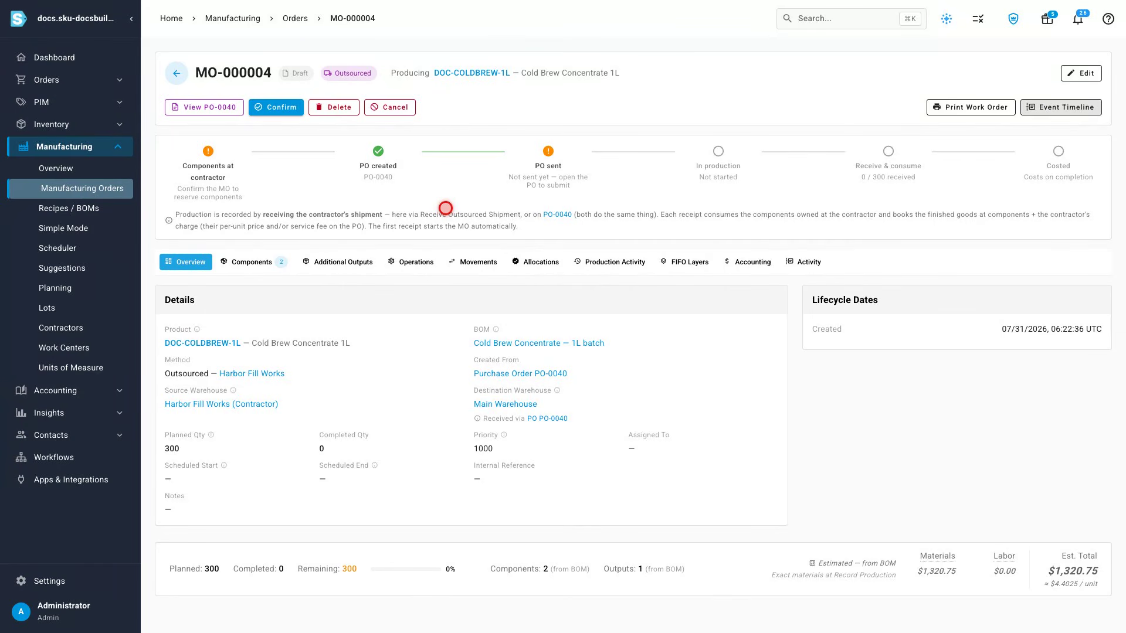
# Step: Confirm the manufacturing order
pyautogui.click(275, 107)
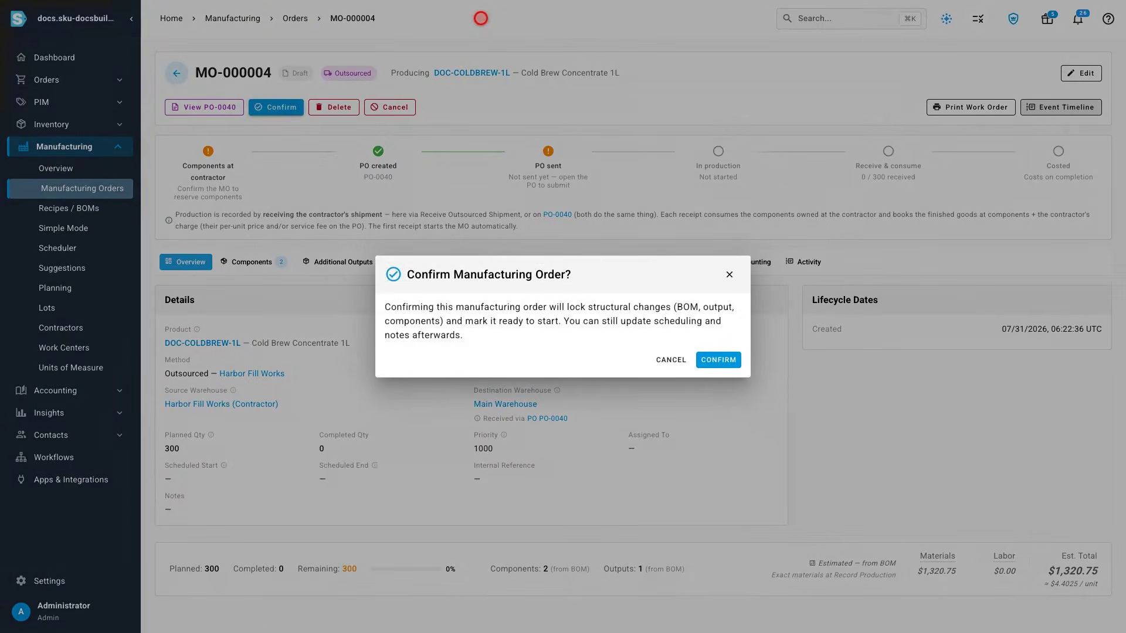
pyautogui.press('Return')
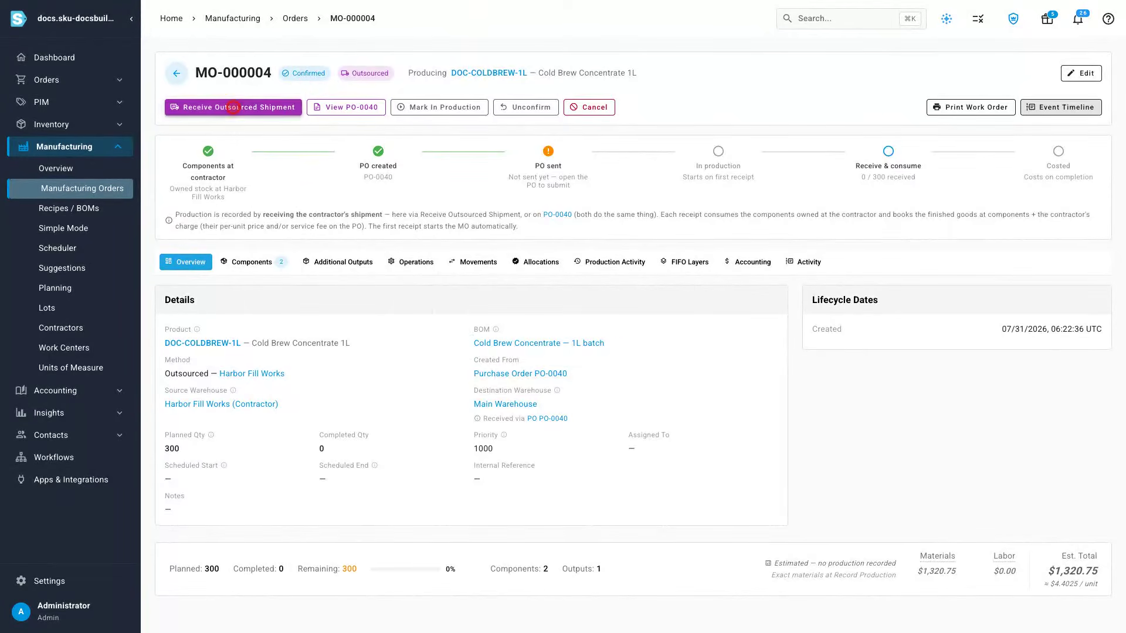
# Step: Receive an outsourced shipment of 180 units for the order and confirm the receipt
pyautogui.click(234, 107)
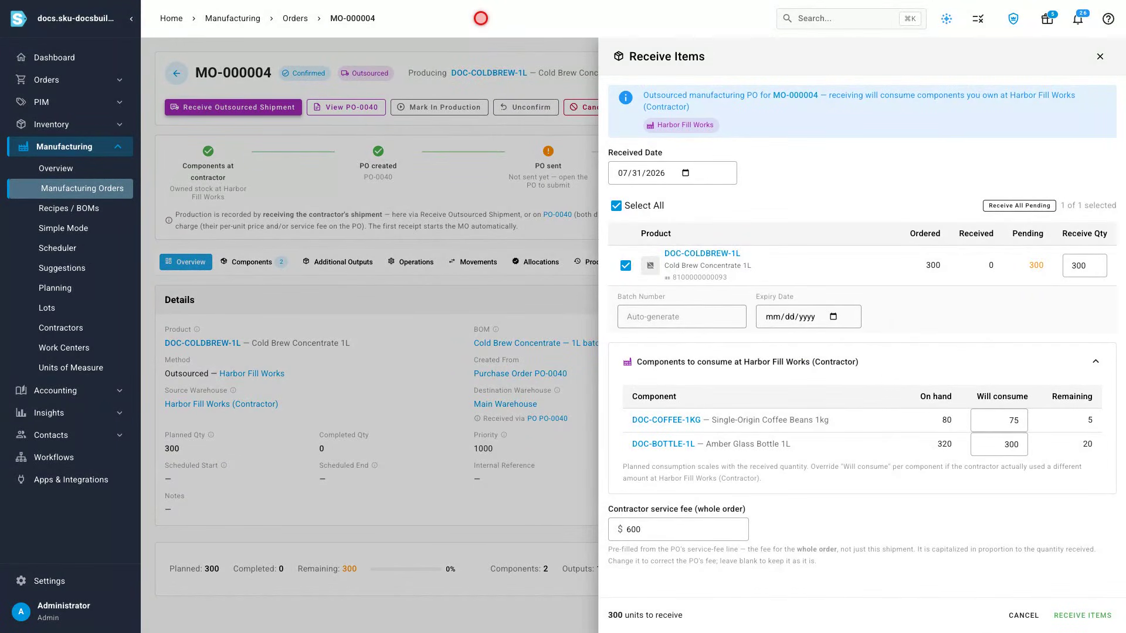
pyautogui.tripleClick(1084, 265)
pyautogui.write('180')
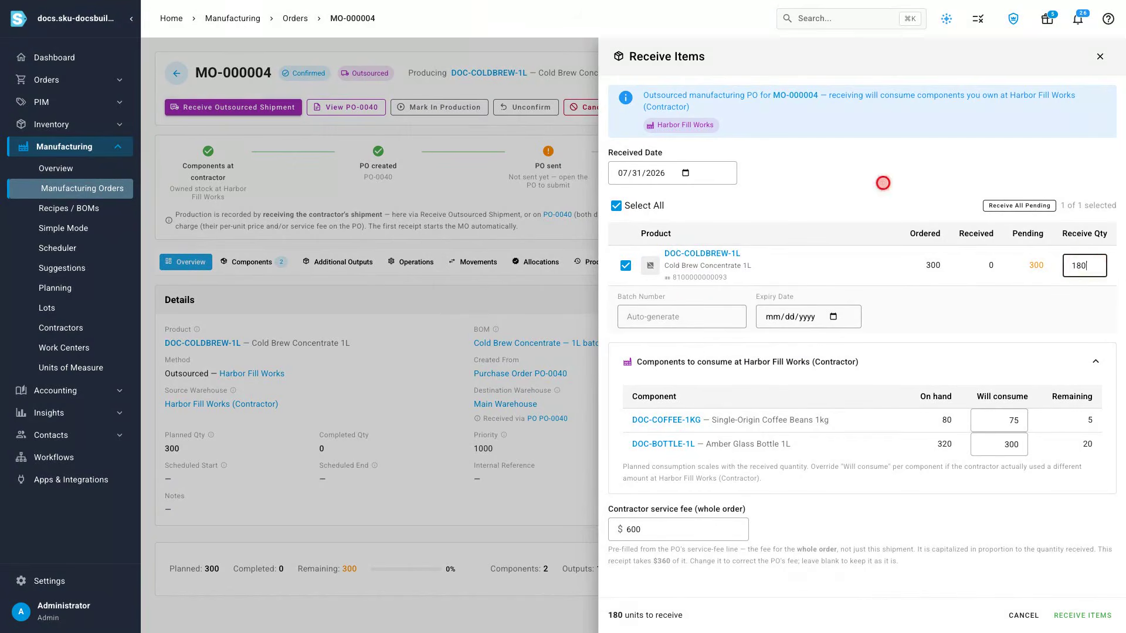
pyautogui.press('Tab')
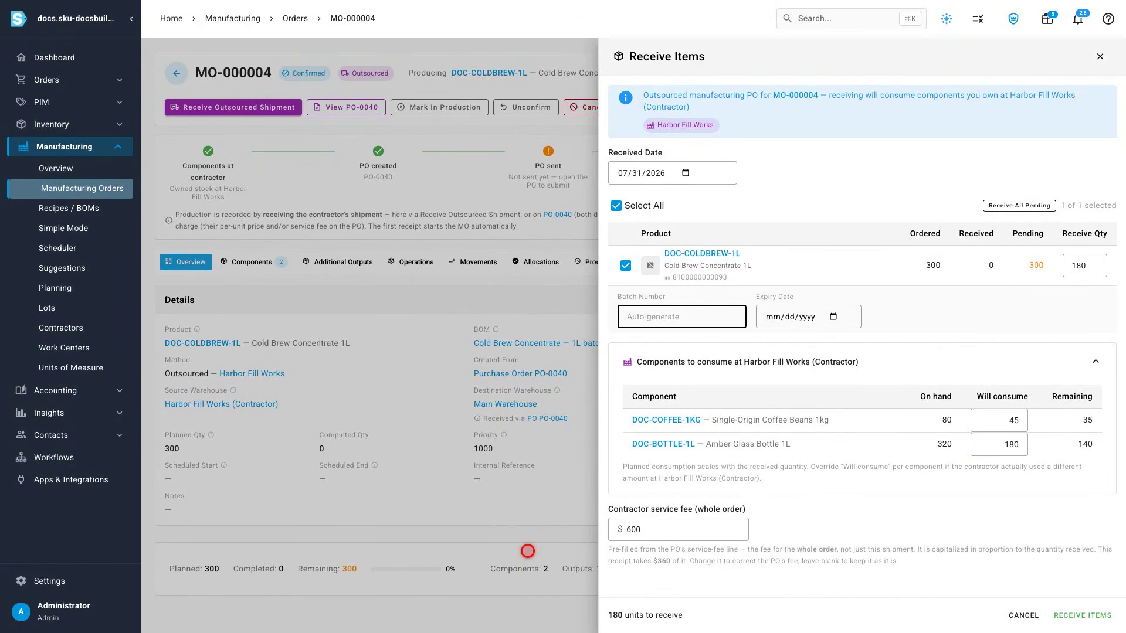
pyautogui.click(1082, 616)
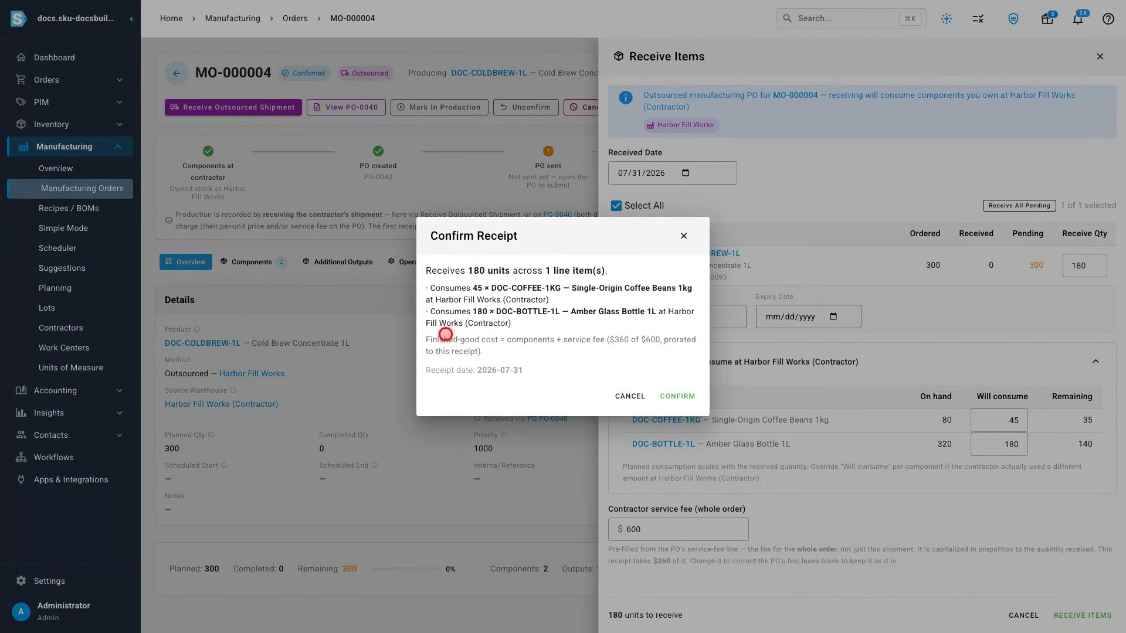
pyautogui.click(678, 396)
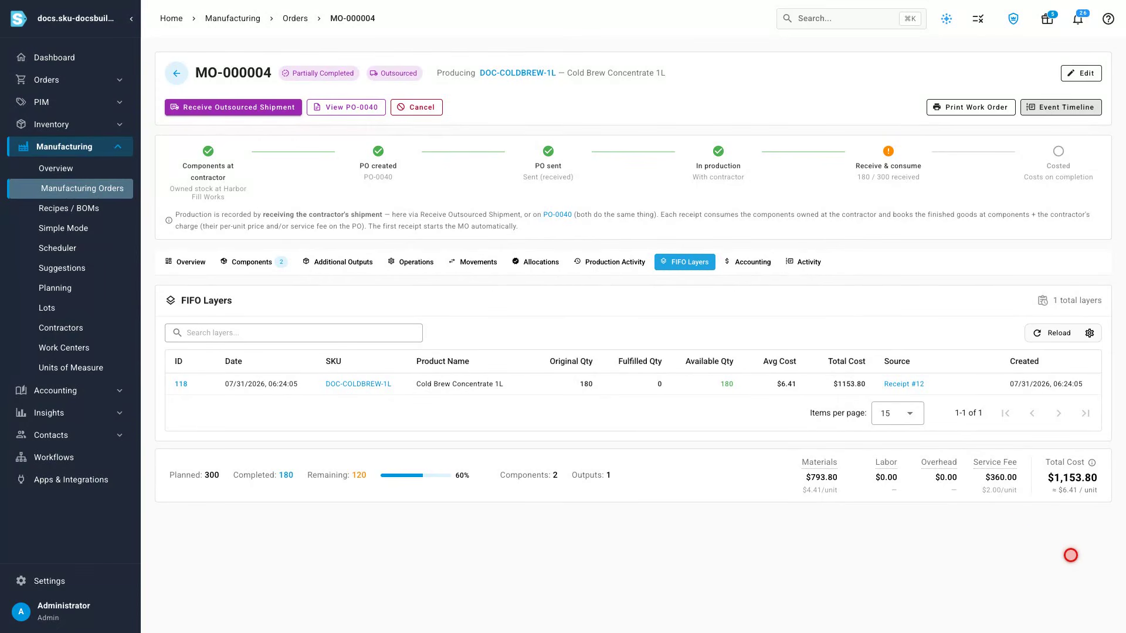
# Step: Receive the remaining 120 units, setting coffee bean consumption to 32, and confirm the receipt
pyautogui.click(742, 261)
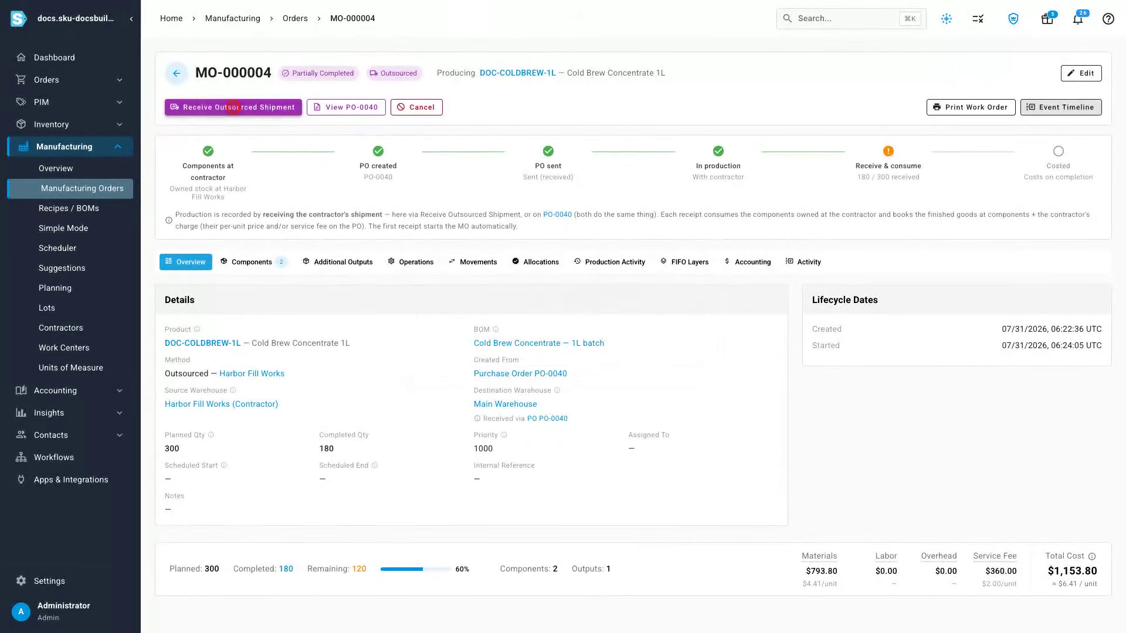
pyautogui.click(233, 107)
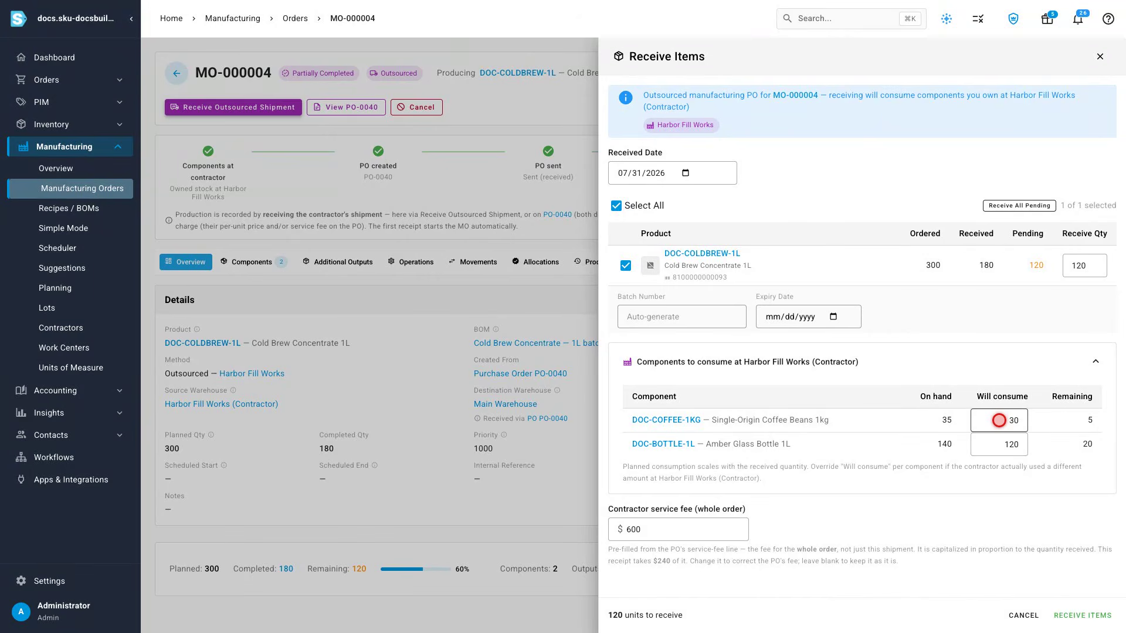
pyautogui.tripleClick(999, 421)
pyautogui.write('32')
pyautogui.press('Tab')
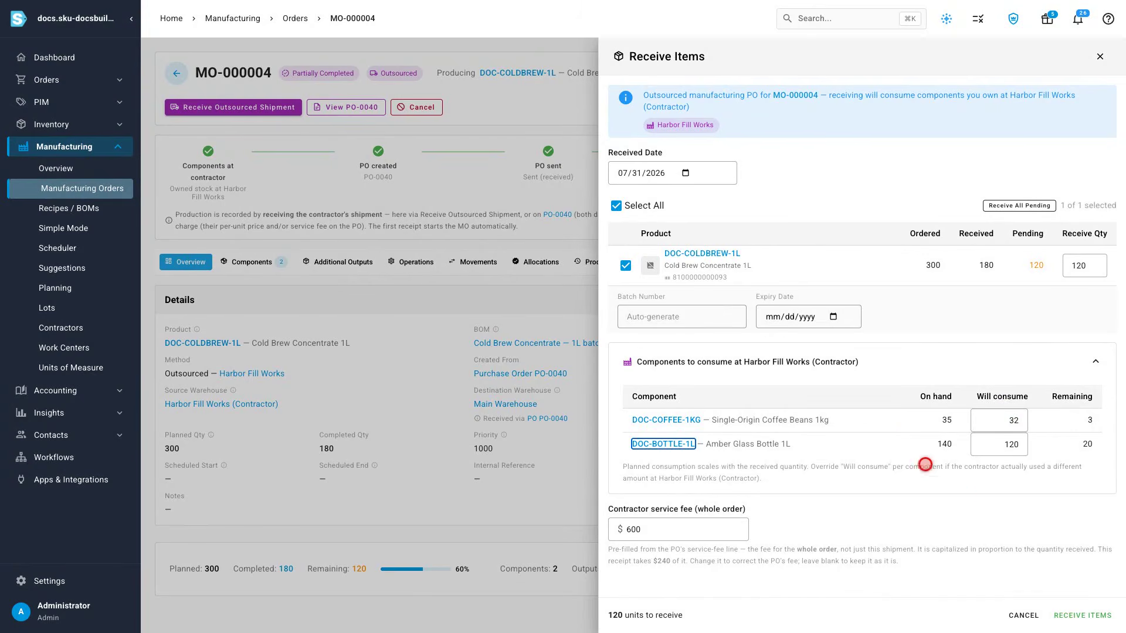
pyautogui.click(1082, 616)
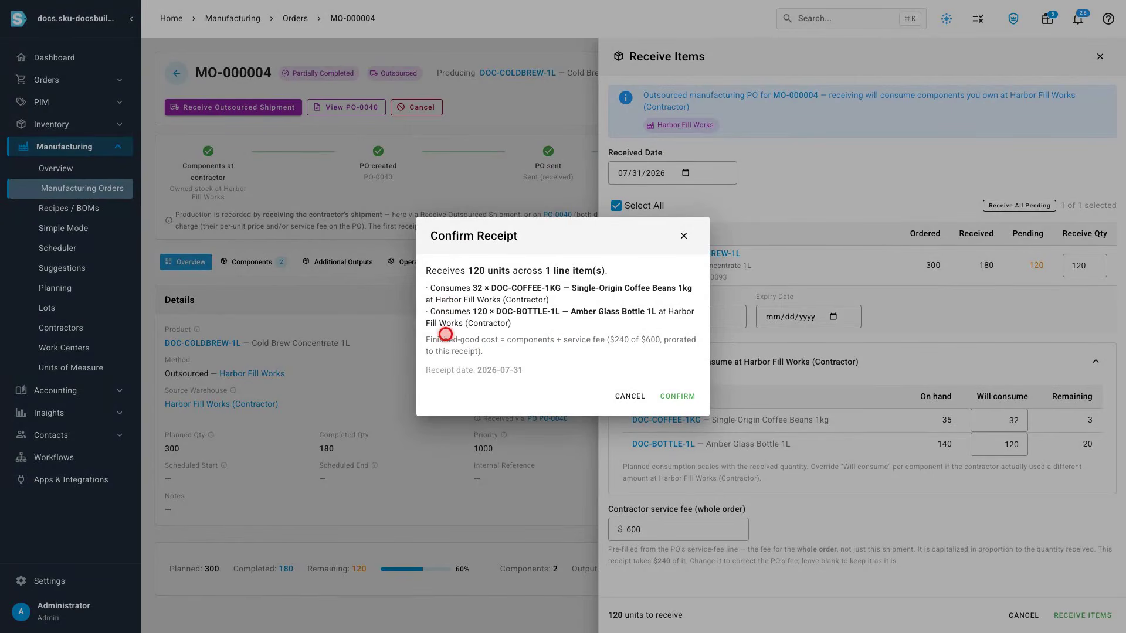
pyautogui.click(677, 396)
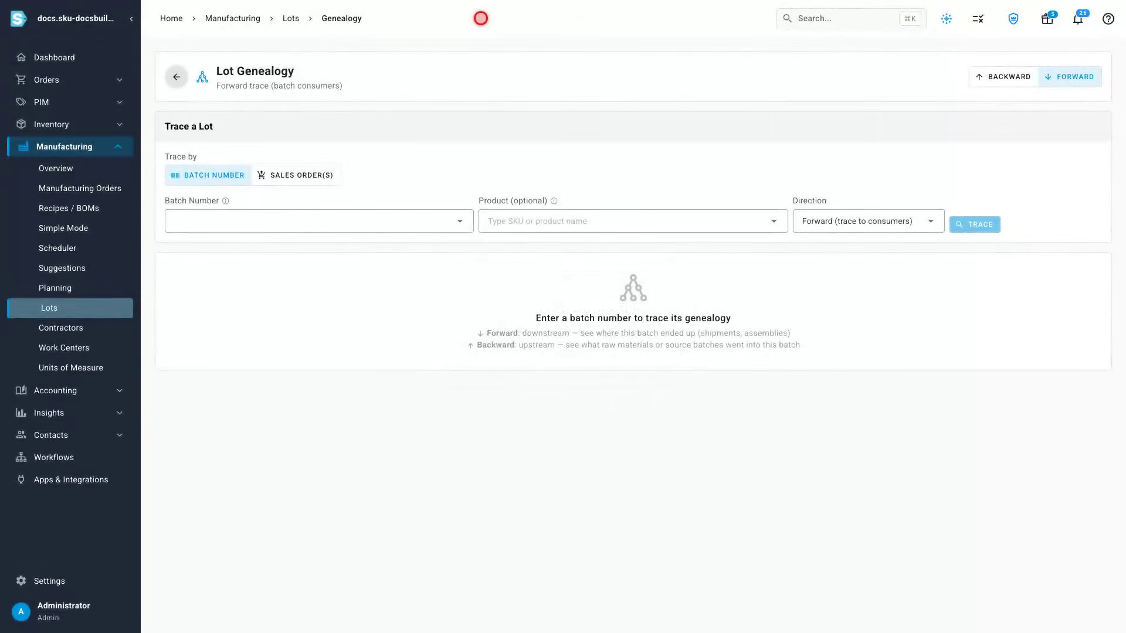
pyautogui.click(1004, 76)
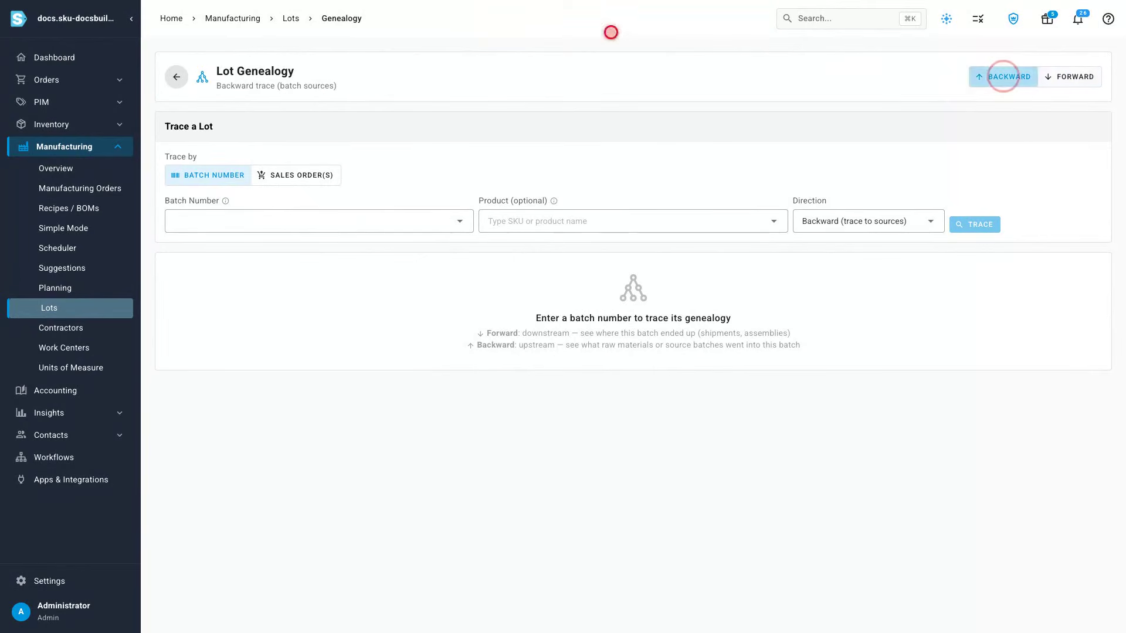
pyautogui.click(298, 221)
pyautogui.write('MO-000004')
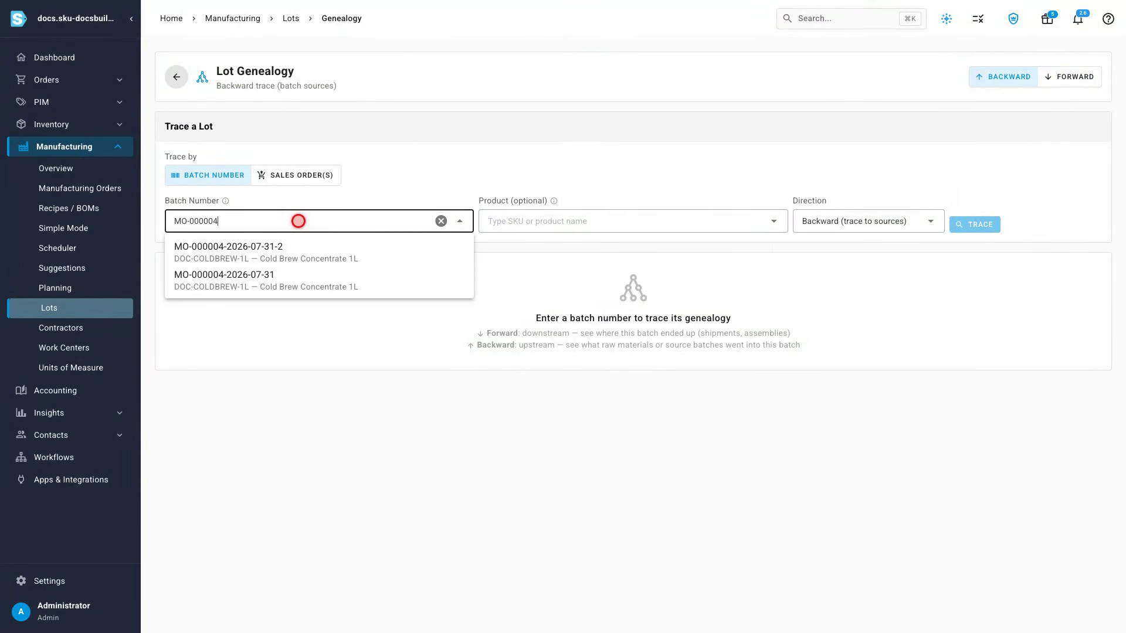
pyautogui.click(319, 280)
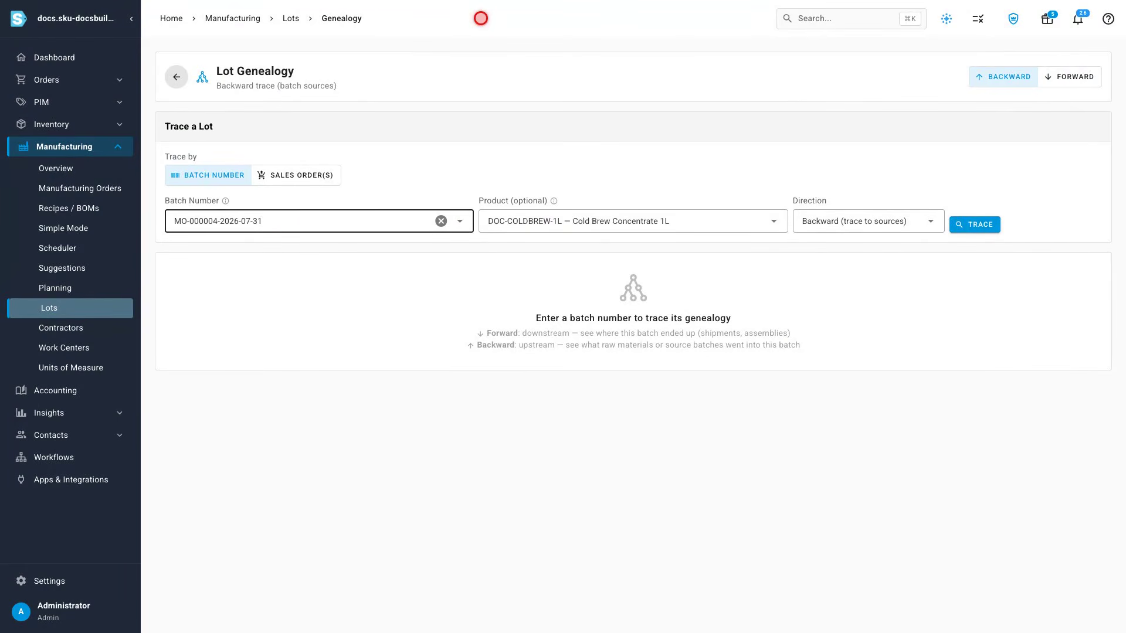
pyautogui.click(975, 225)
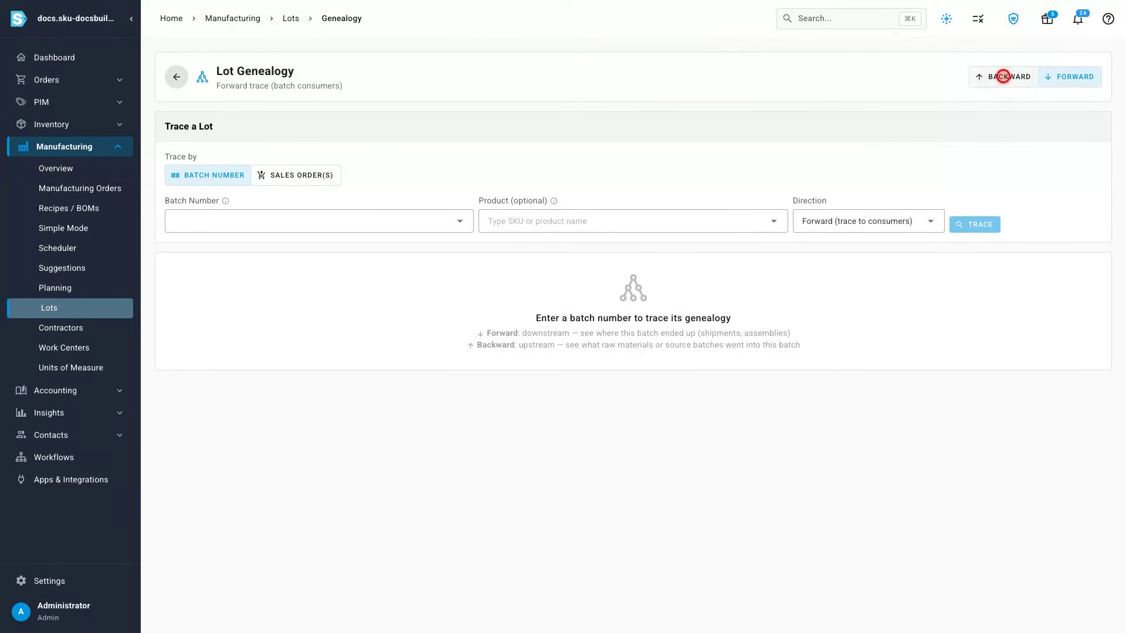
pyautogui.click(1002, 76)
pyautogui.click(299, 221)
pyautogui.write('MO-000004')
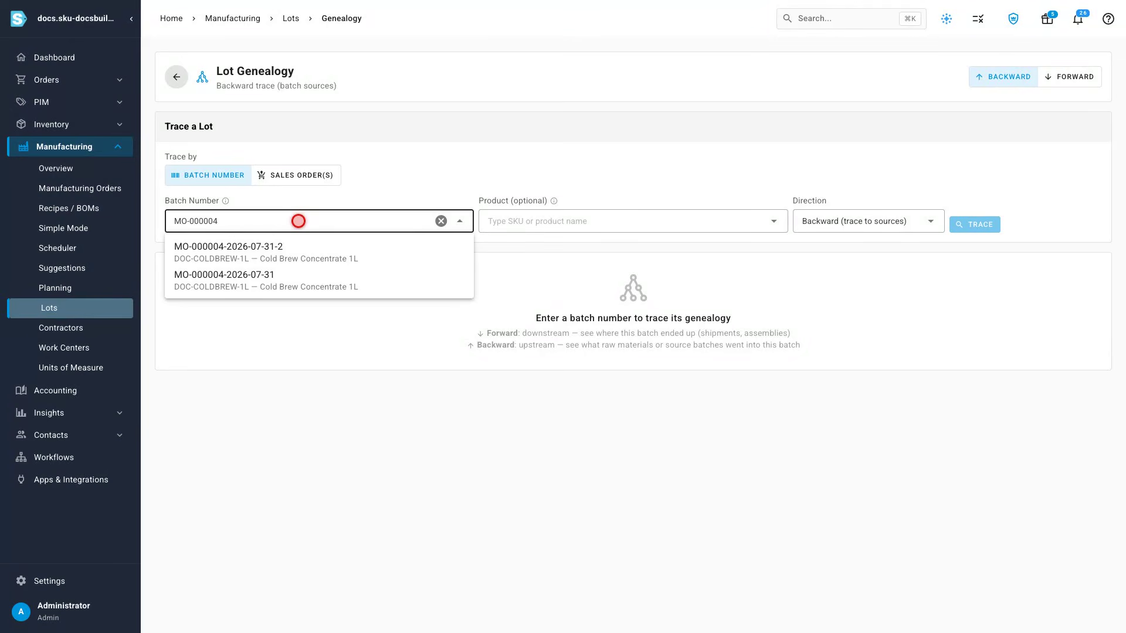
pyautogui.click(319, 249)
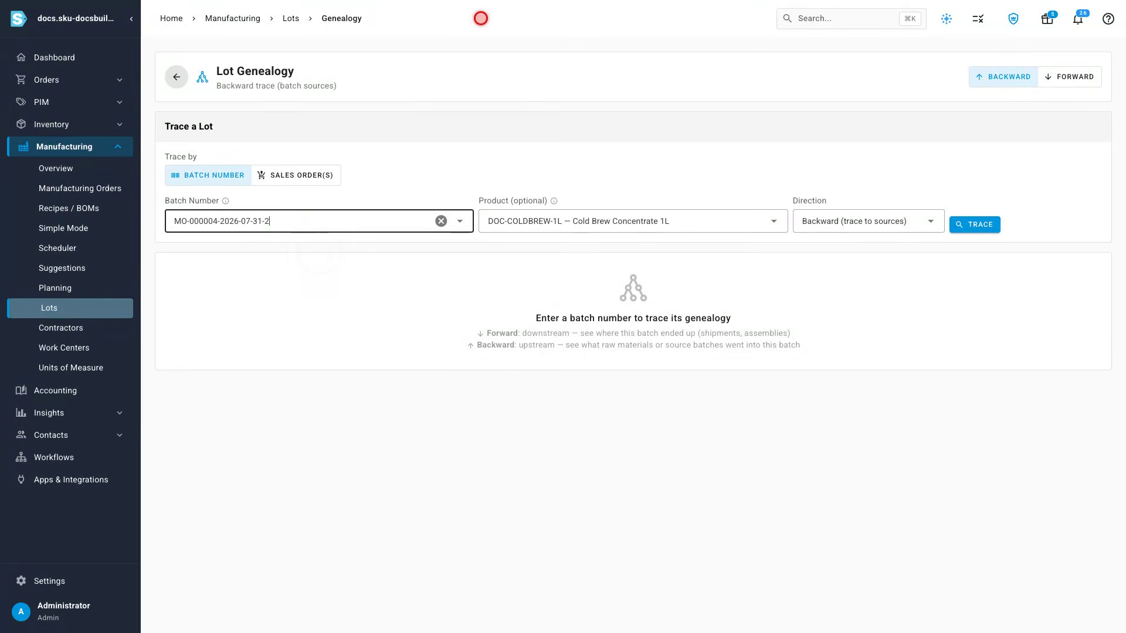
pyautogui.click(975, 224)
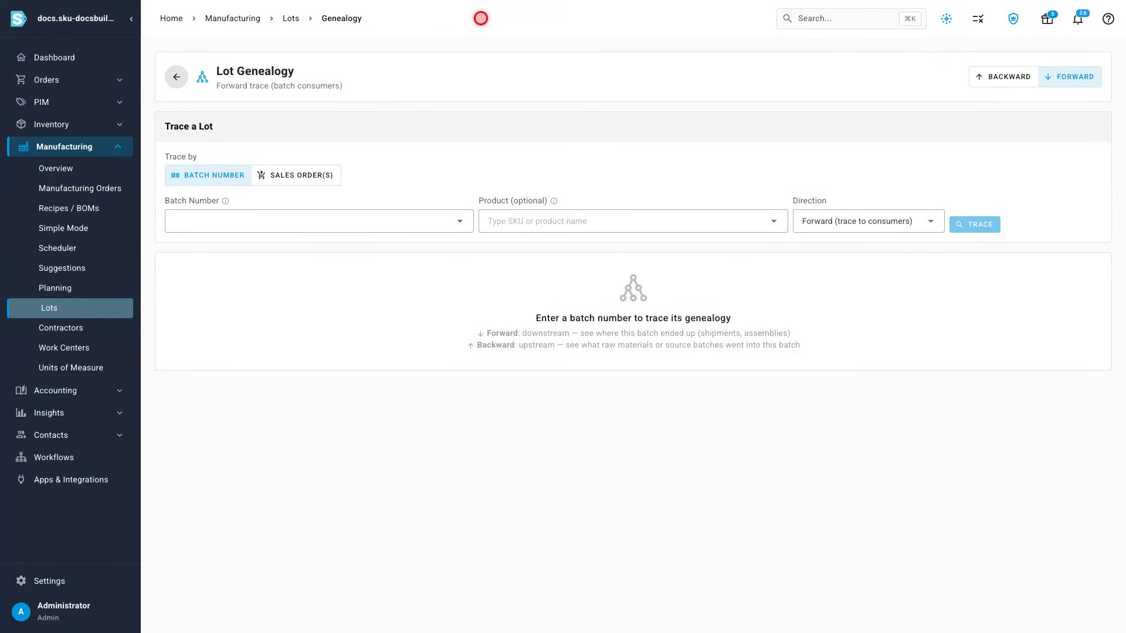
# Step: Trace coffee bean lot CB-2512 forward to see which batches consumed it
pyautogui.click(1068, 76)
pyautogui.click(299, 221)
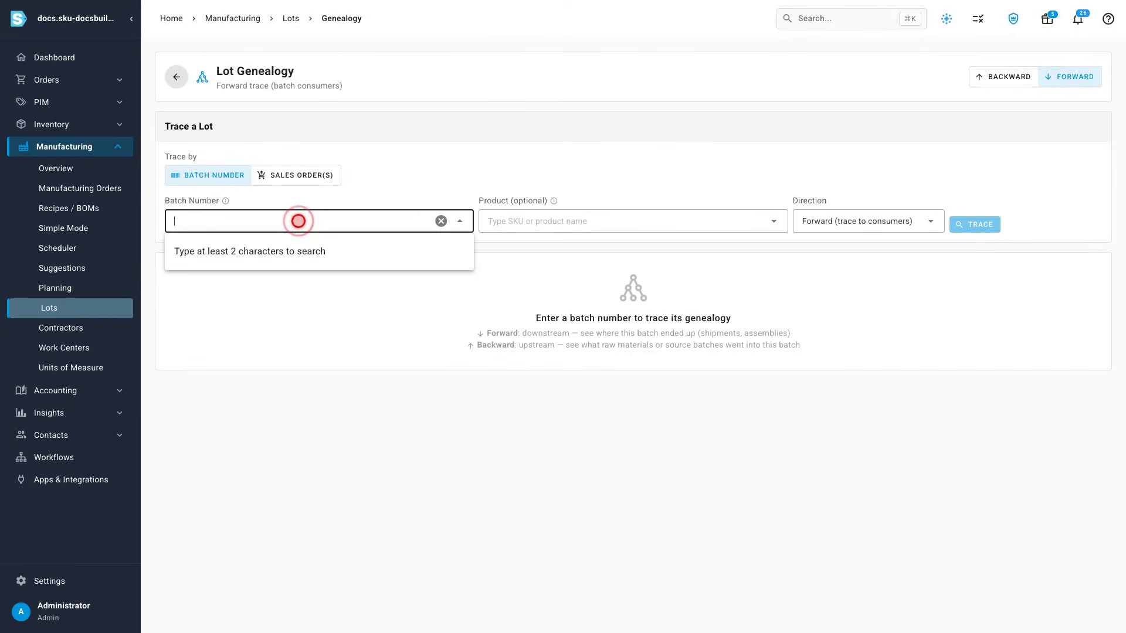
pyautogui.write('CB-2512')
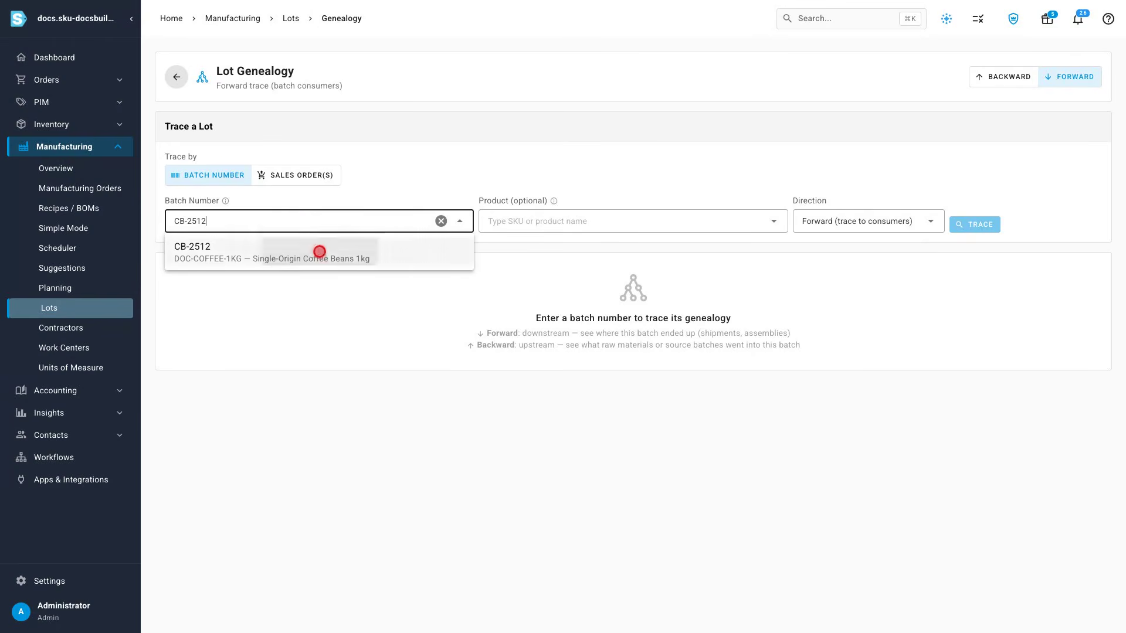
pyautogui.click(319, 252)
pyautogui.click(975, 225)
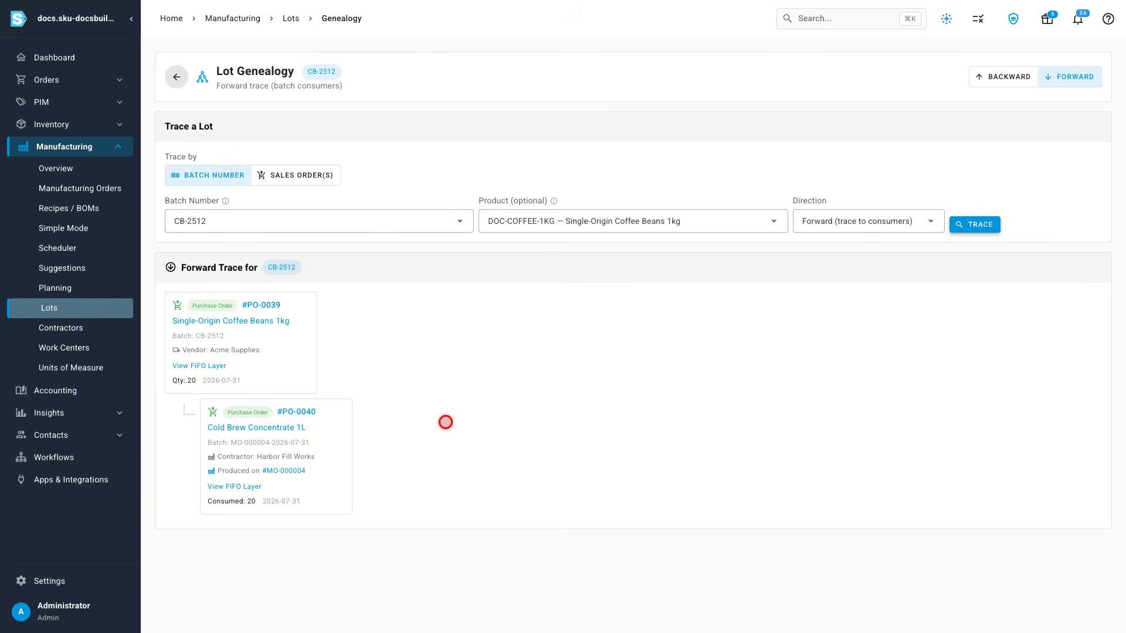
pyautogui.scroll(-1, 446, 422)
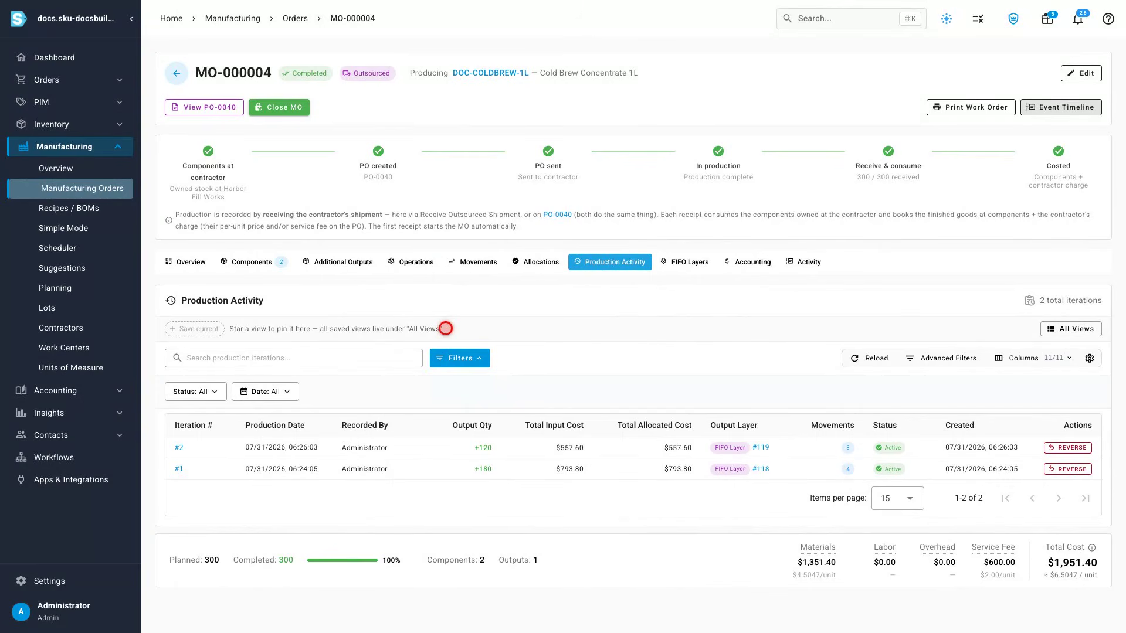
# Step: Reverse production iteration #2 of MO-000004 with the reason "Contractor reported a fill-line fault on this run"
pyautogui.click(1068, 447)
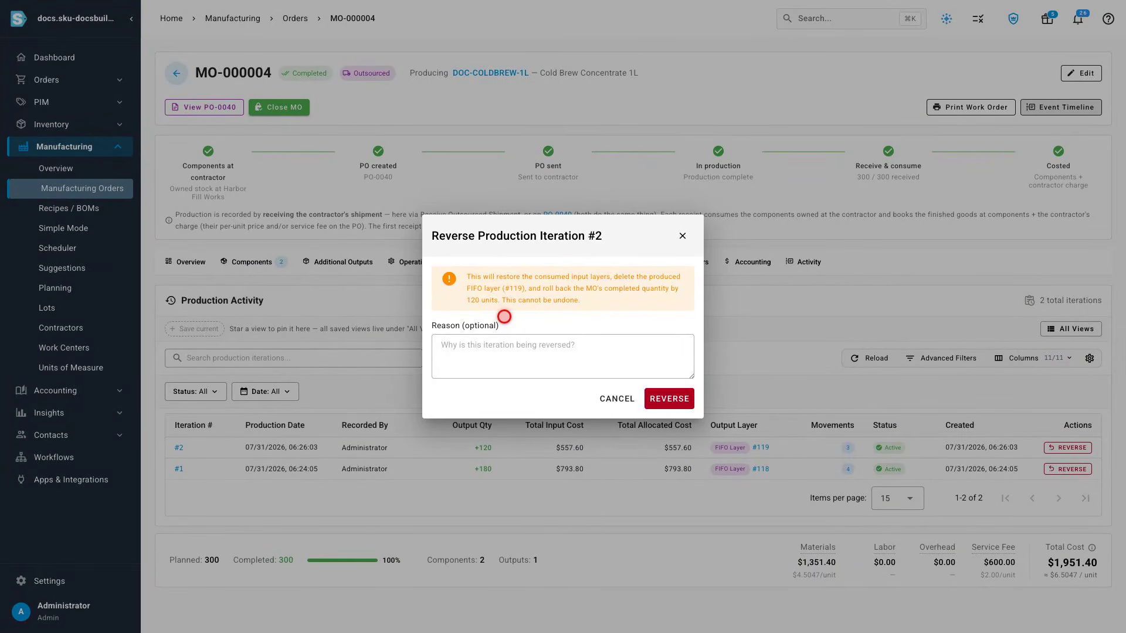
pyautogui.click(562, 356)
pyautogui.write('Contractor r')
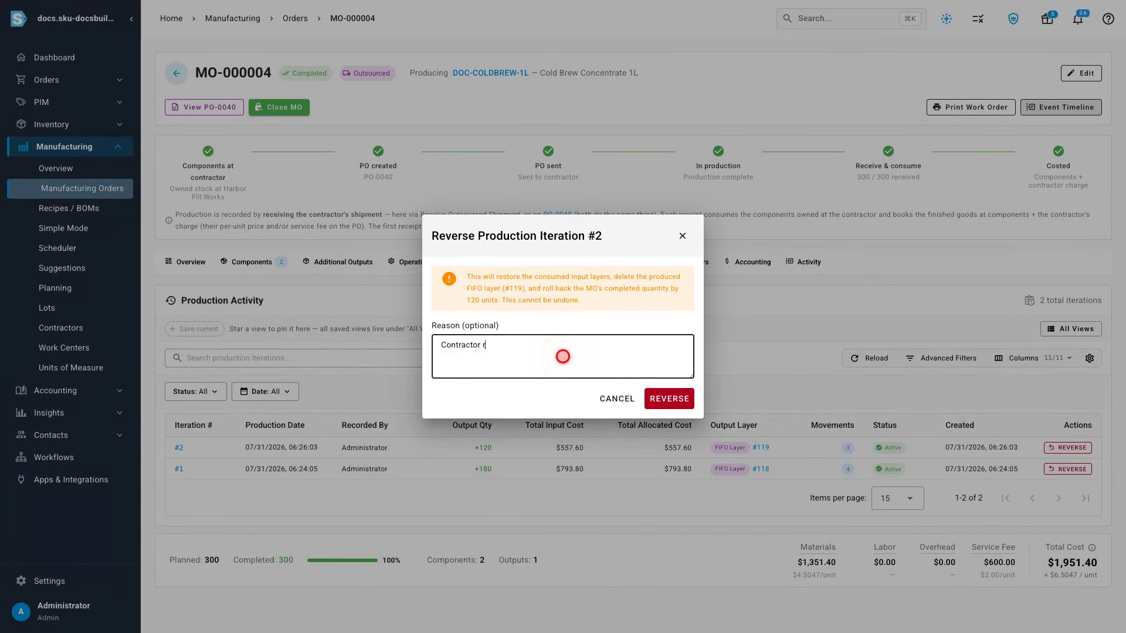
pyautogui.write('eported a fill-line fault on the run')
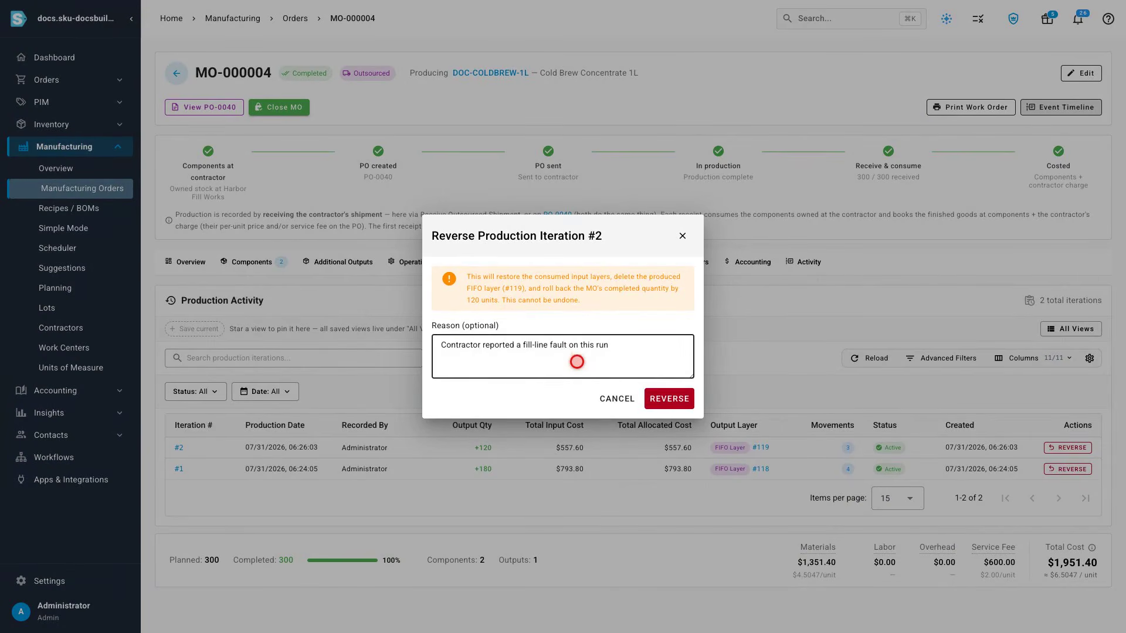
pyautogui.click(663, 397)
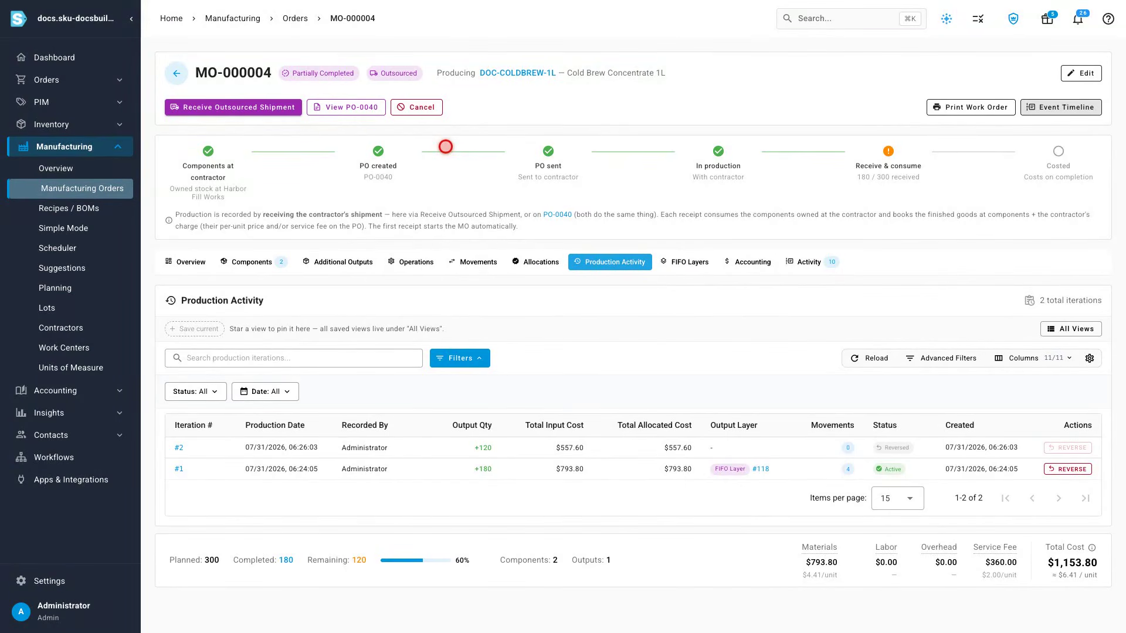
# Step: Cancel manufacturing order MO-000003 with reason code Plan Changed and notes "Cascade lost the co-pack slot; moving the run to Harbor"
pyautogui.click(249, 262)
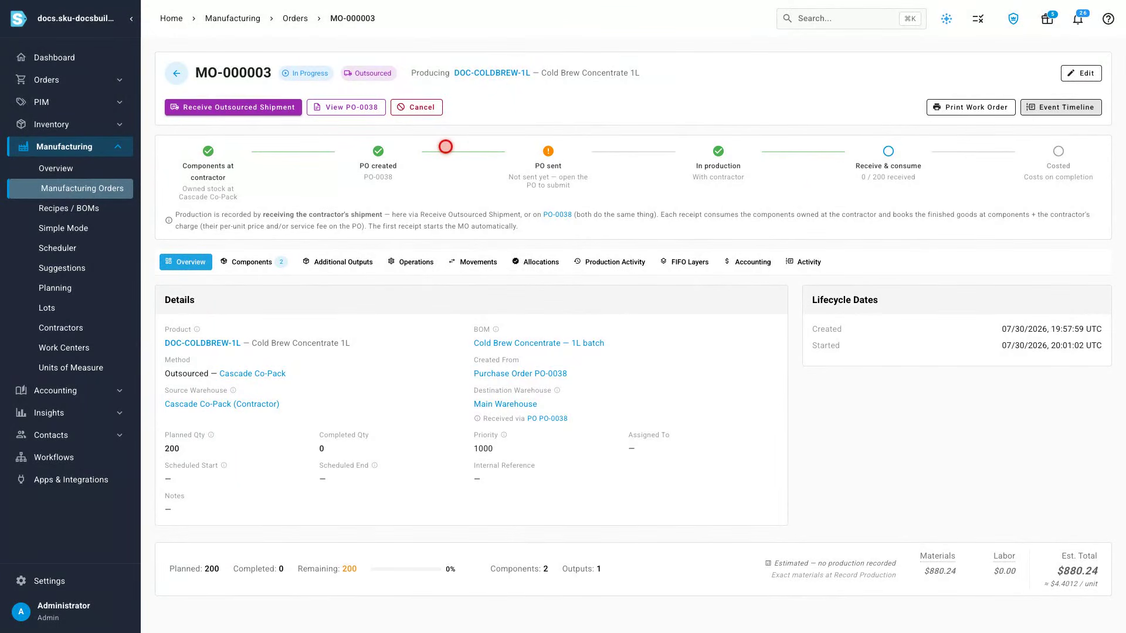
pyautogui.click(416, 107)
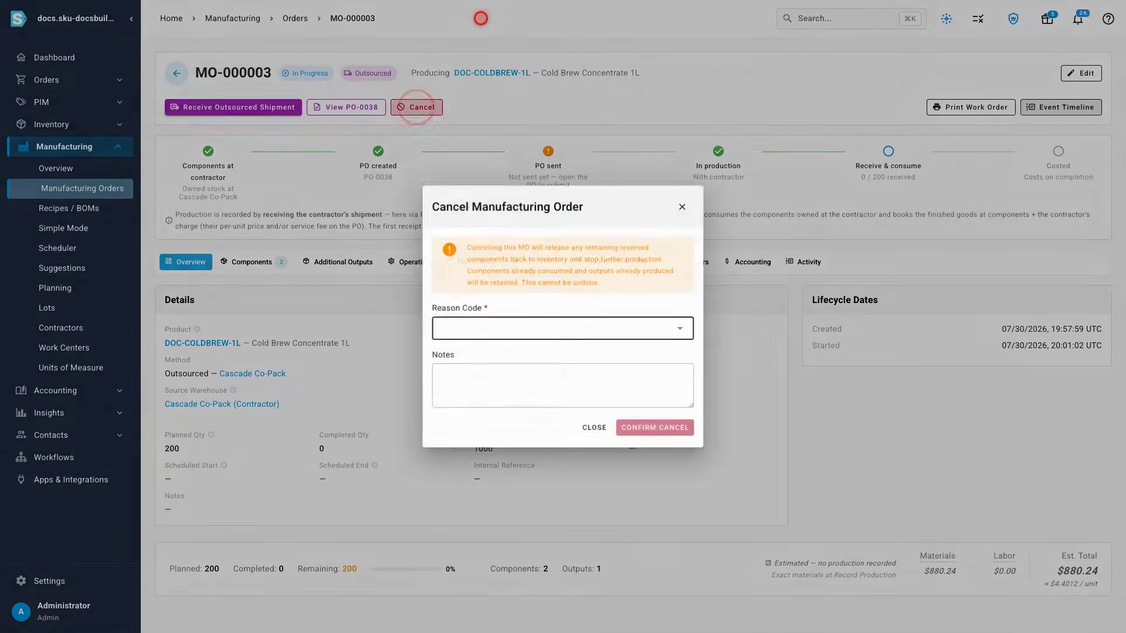
pyautogui.click(560, 327)
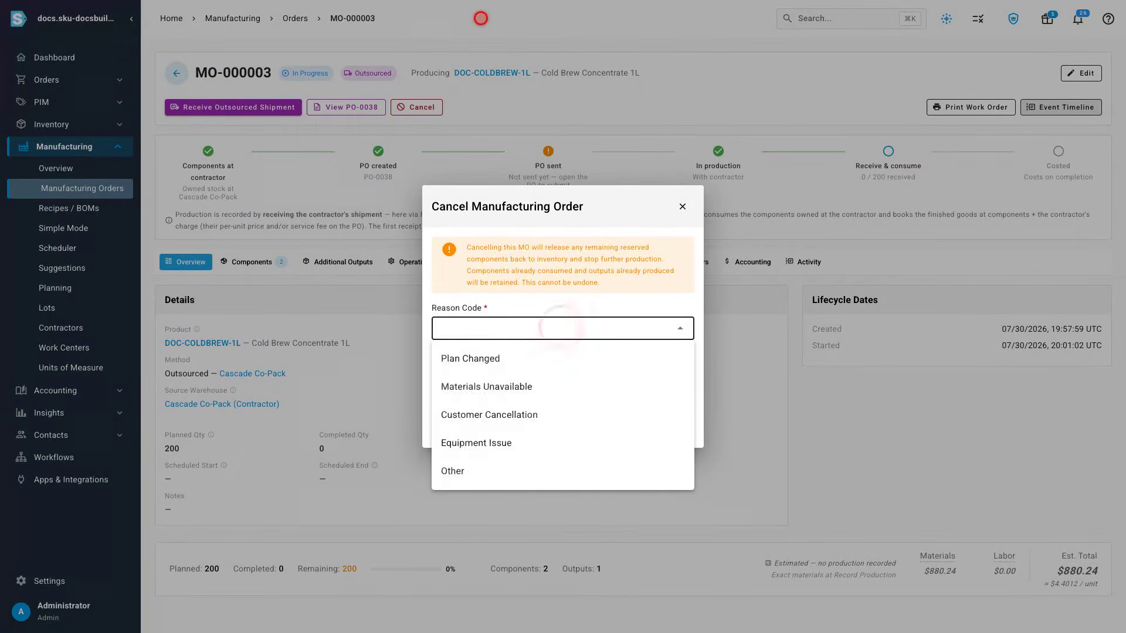
pyautogui.click(563, 359)
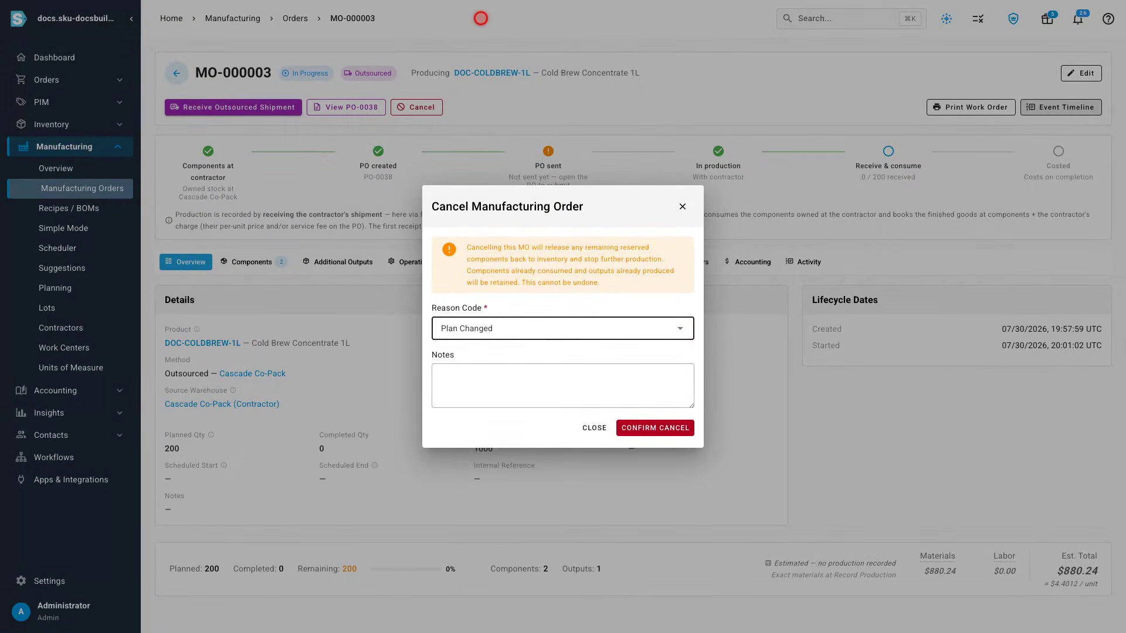
pyautogui.click(563, 385)
pyautogui.write('Cascade lost the co-pack slot; moving the run to Harbor')
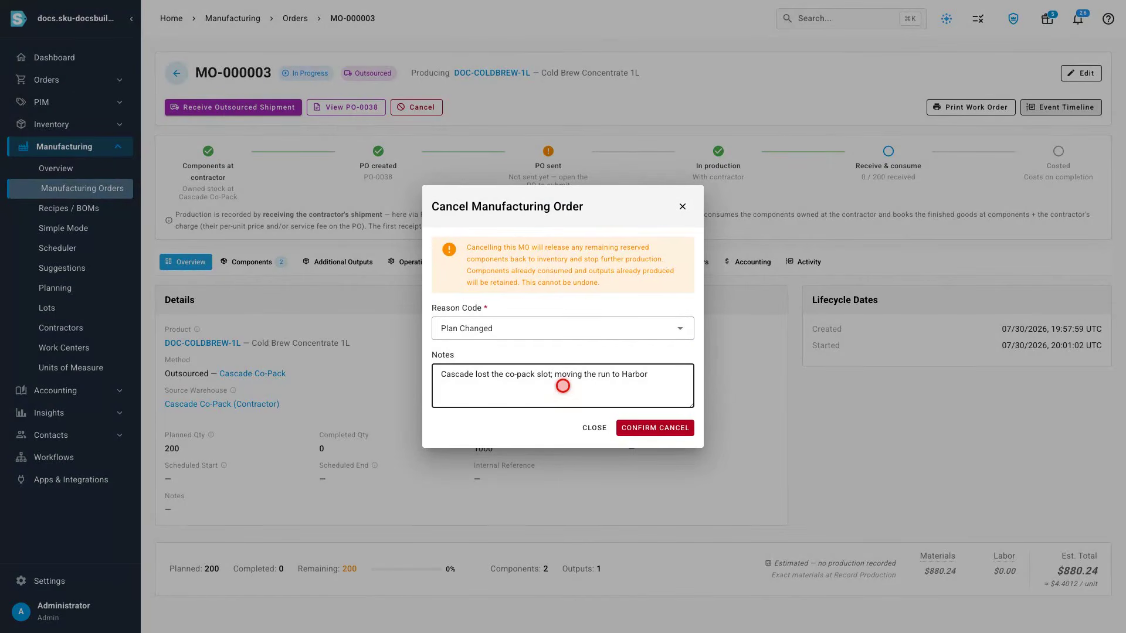
pyautogui.click(655, 427)
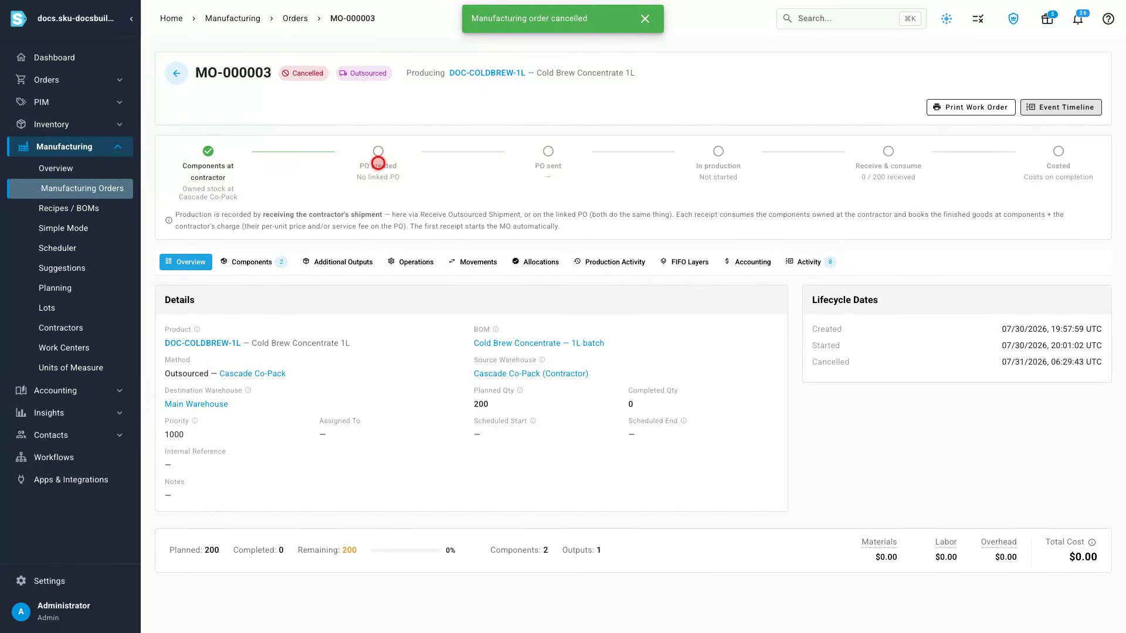
# Step: Open purchase order PO-0038 from the cancelled order and review its lines and cost sections
pyautogui.click(809, 262)
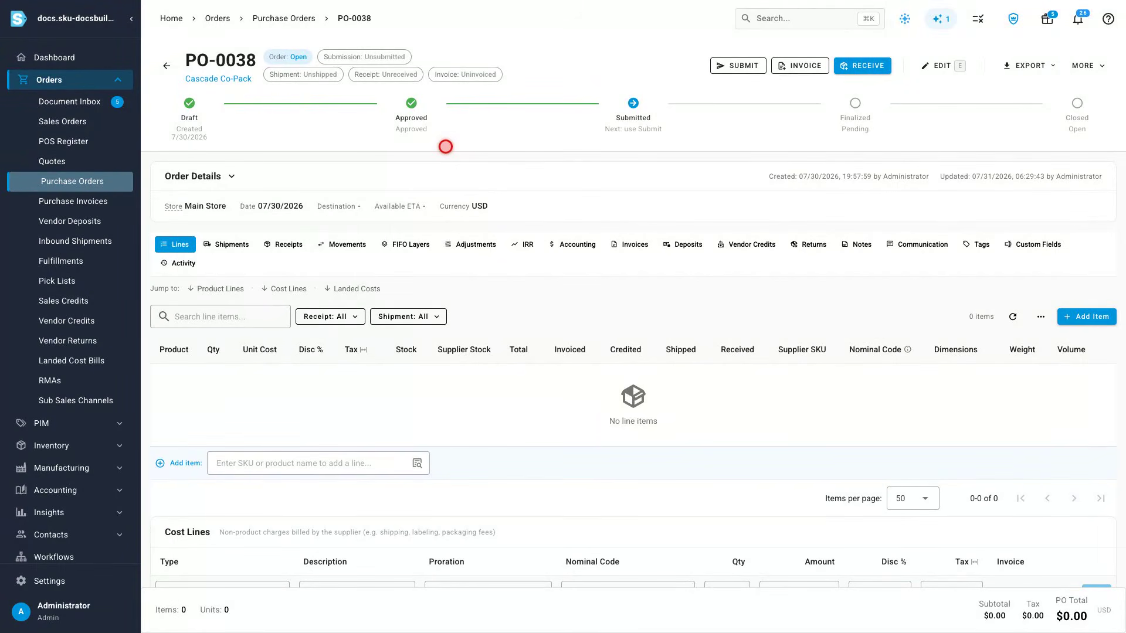
pyautogui.scroll(-2, 446, 146)
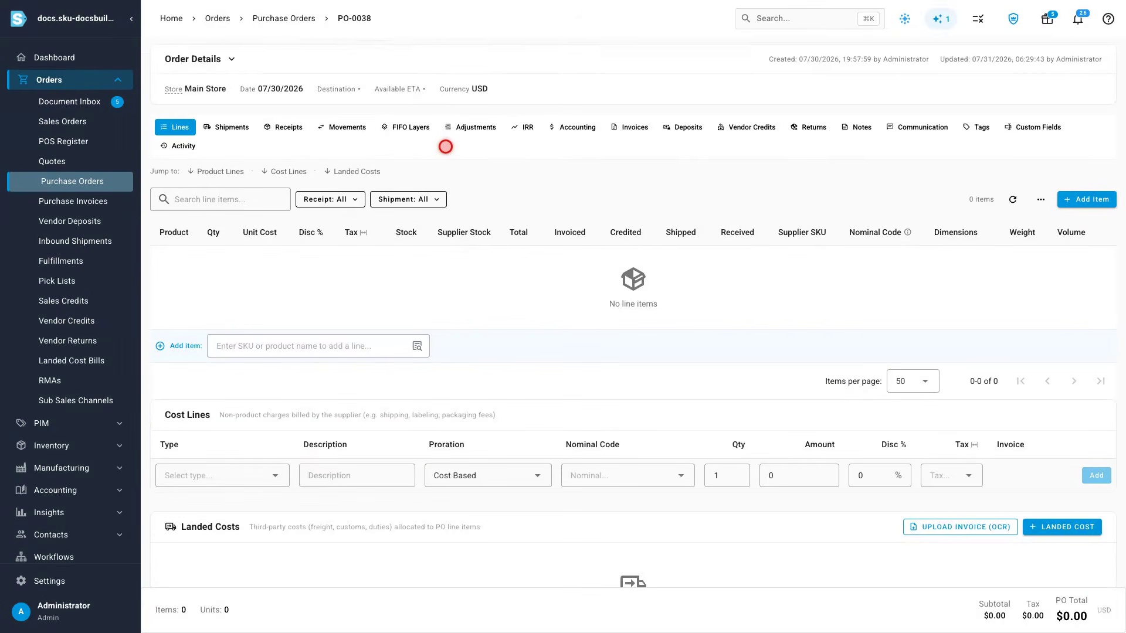